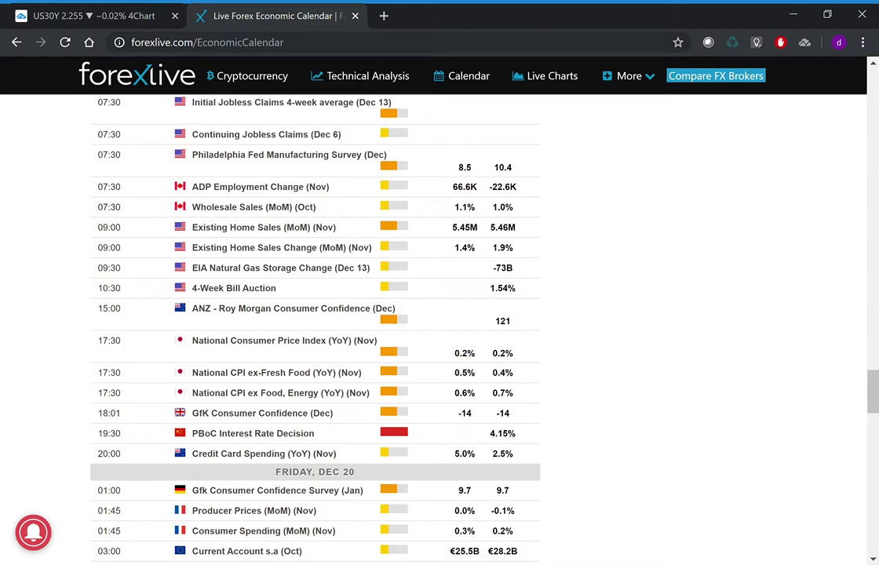
# Scroll the calendar back up to Sunday, Dec 15 events such as Business NZ PSI
pyautogui.scroll(10, 357, 287)
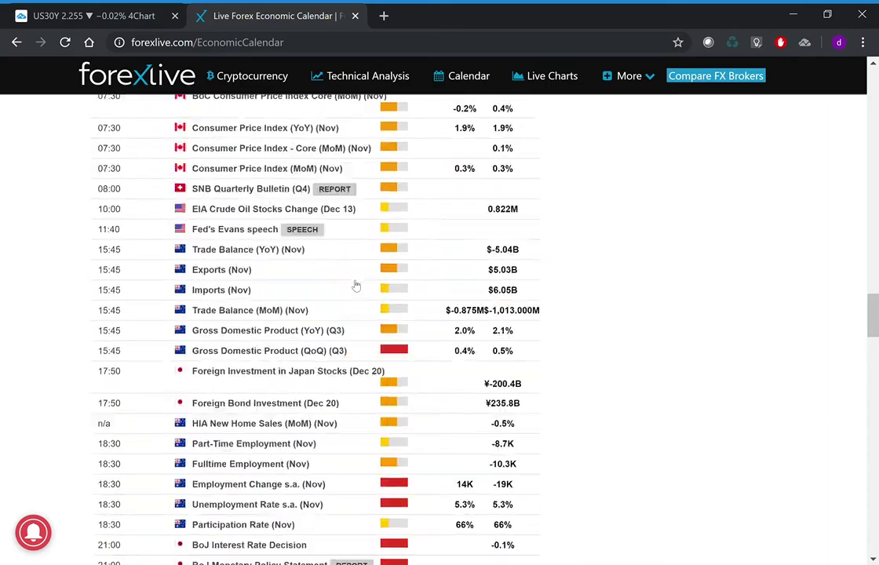
pyautogui.scroll(15, 355, 287)
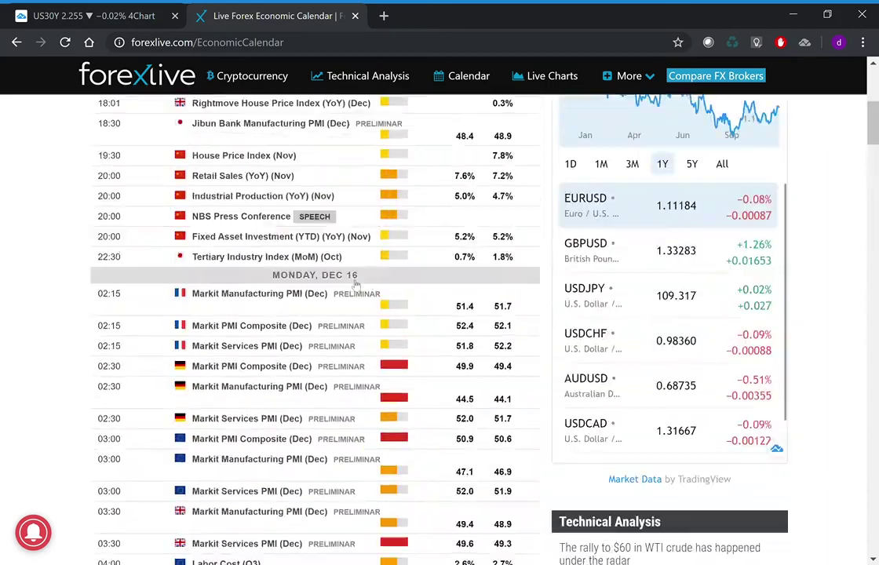
pyautogui.scroll(4, 356, 287)
# Scroll through Monday, Dec 16 releases, past NAHB Housing Index and RBA Minutes, to Tuesday, Dec 17
pyautogui.scroll(-1, 353, 285)
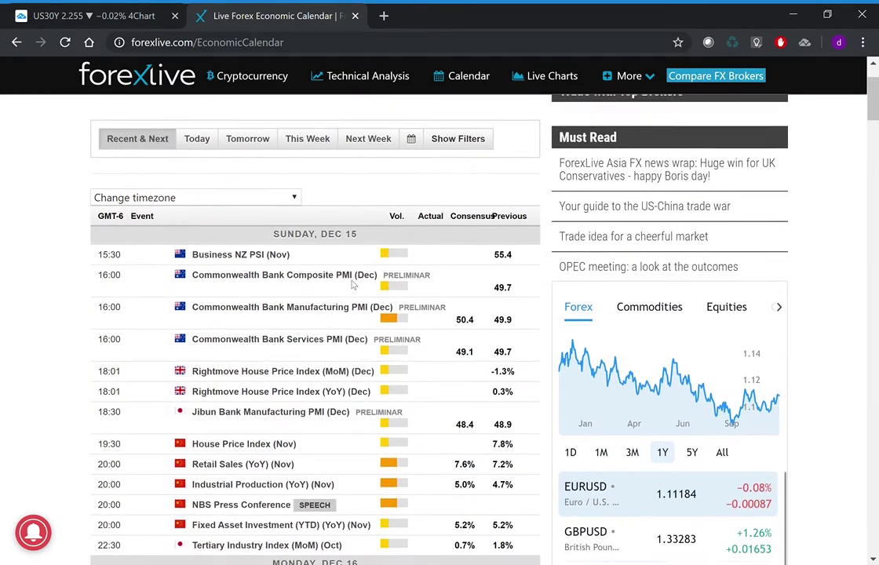
pyautogui.scroll(-1, 355, 286)
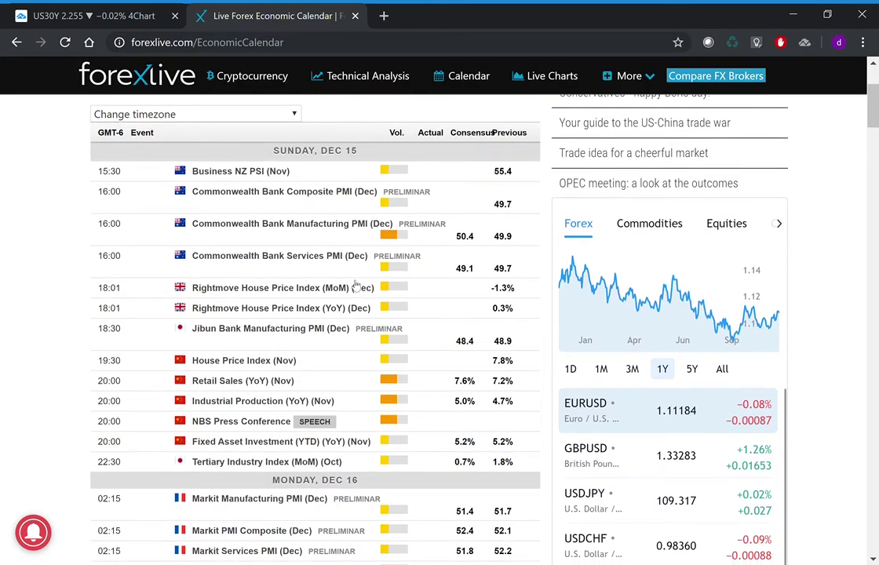
pyautogui.scroll(-3, 356, 286)
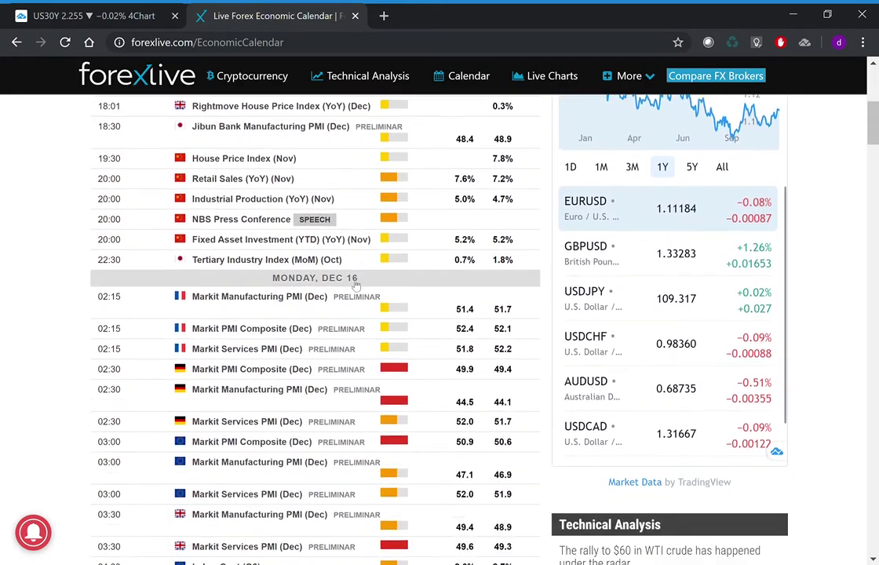
pyautogui.scroll(-2, 356, 287)
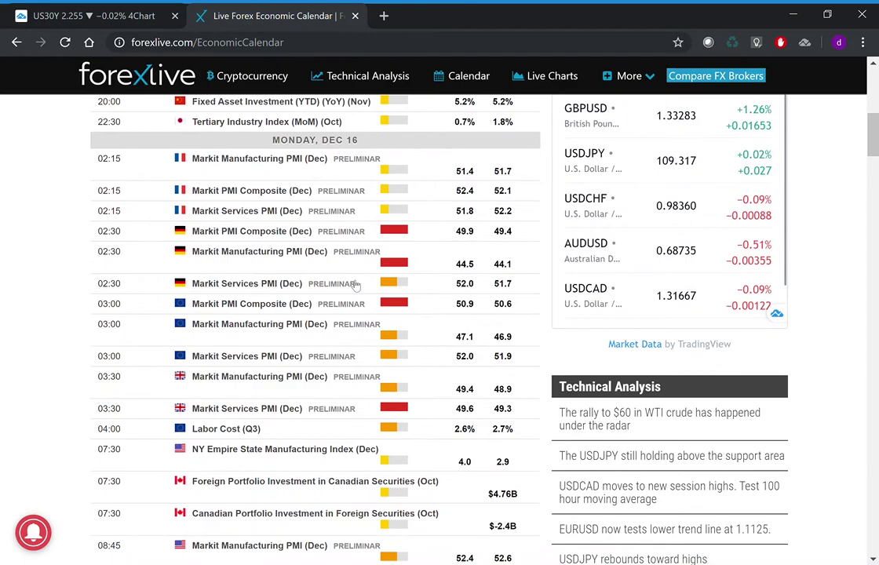
pyautogui.scroll(-1, 356, 286)
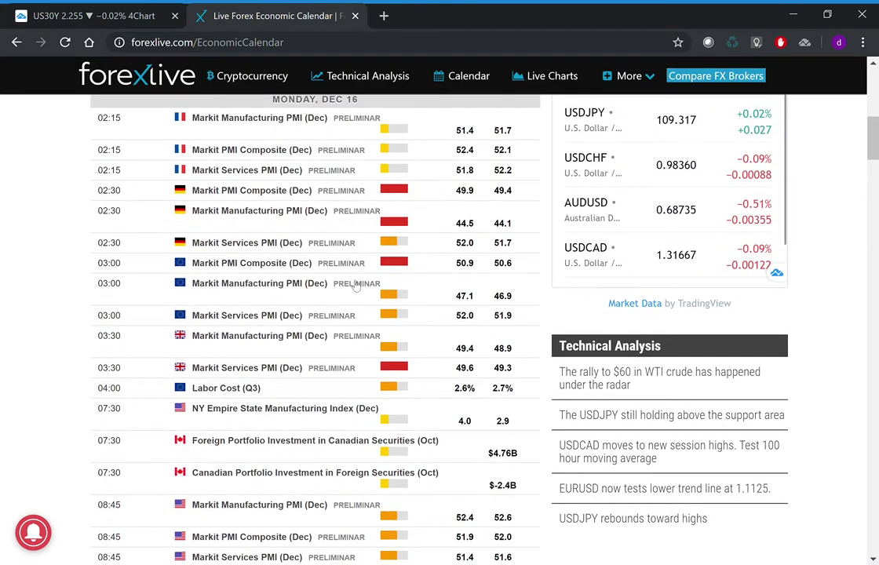
pyautogui.scroll(1, 356, 286)
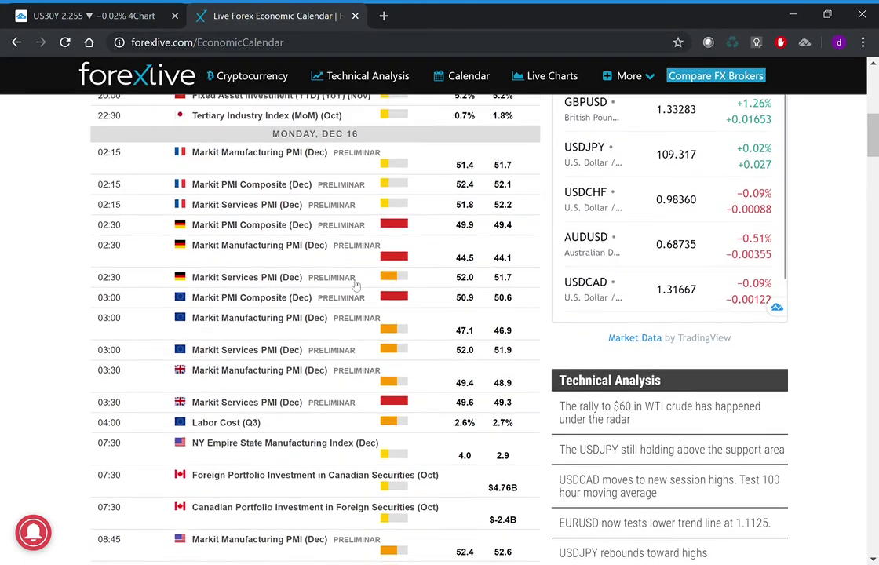
pyautogui.scroll(-1, 356, 286)
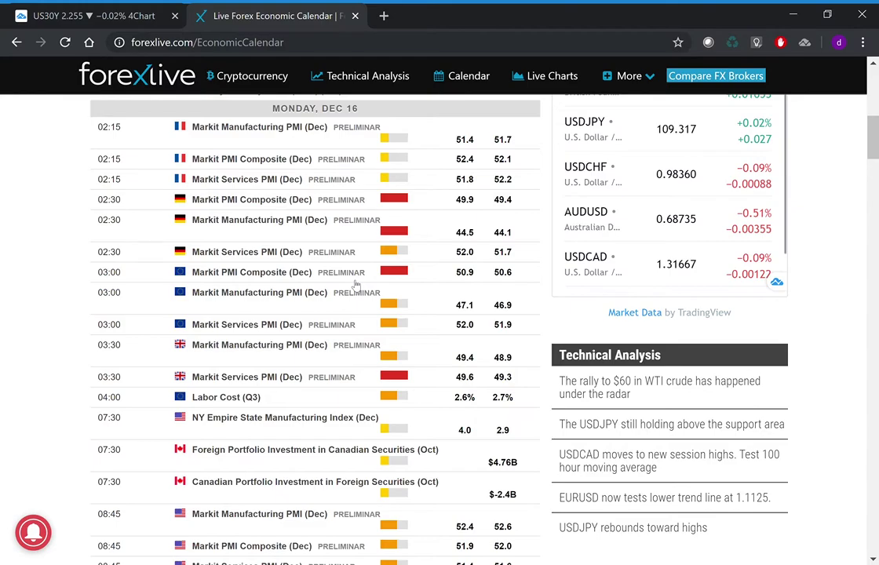
pyautogui.scroll(-2, 355, 284)
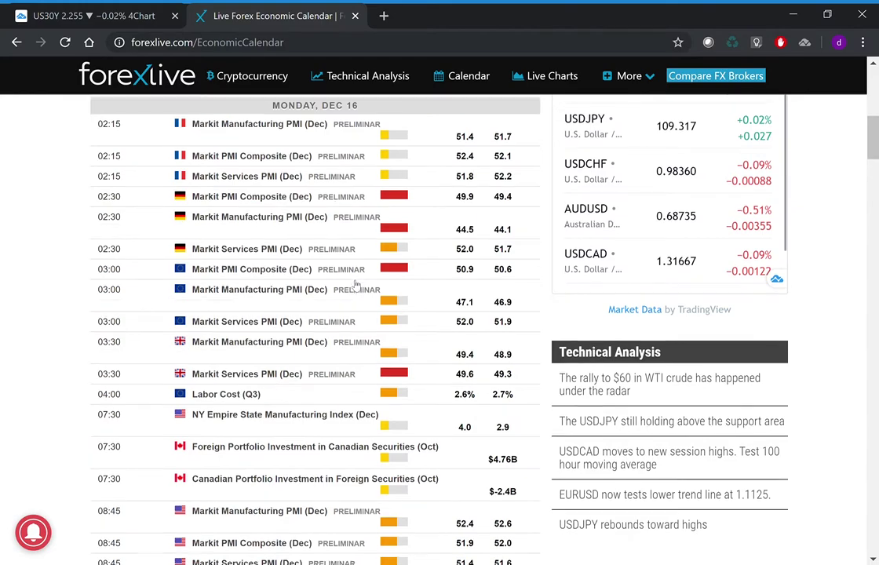
pyautogui.scroll(-2, 356, 285)
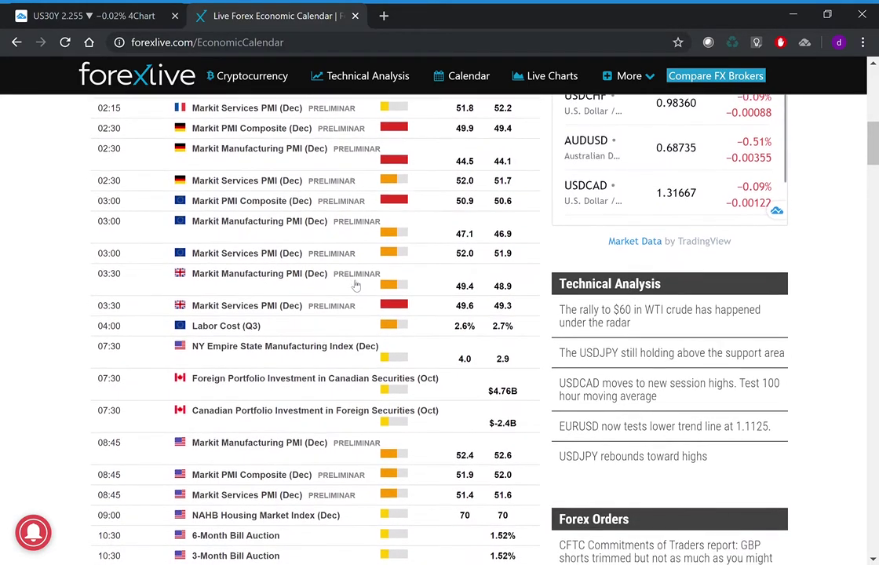
pyautogui.scroll(-1, 355, 285)
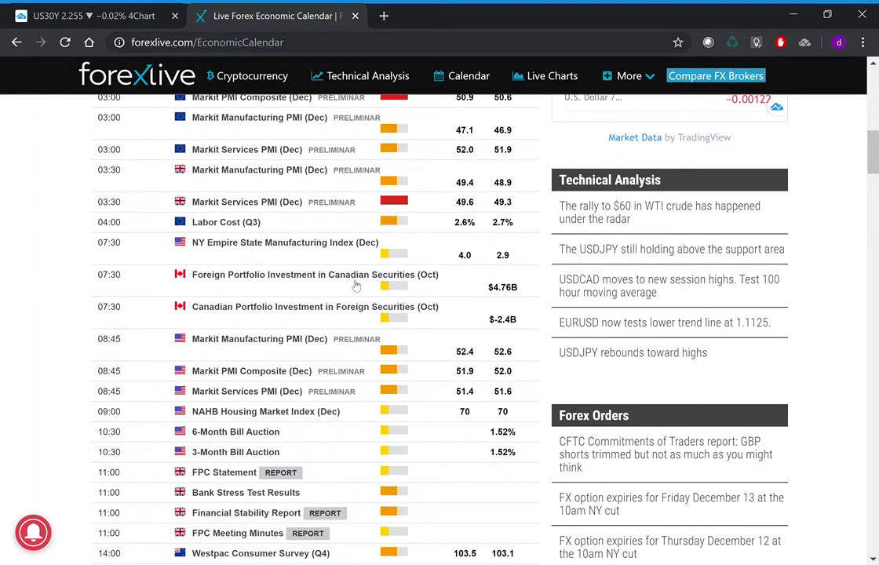
pyautogui.scroll(-2, 355, 285)
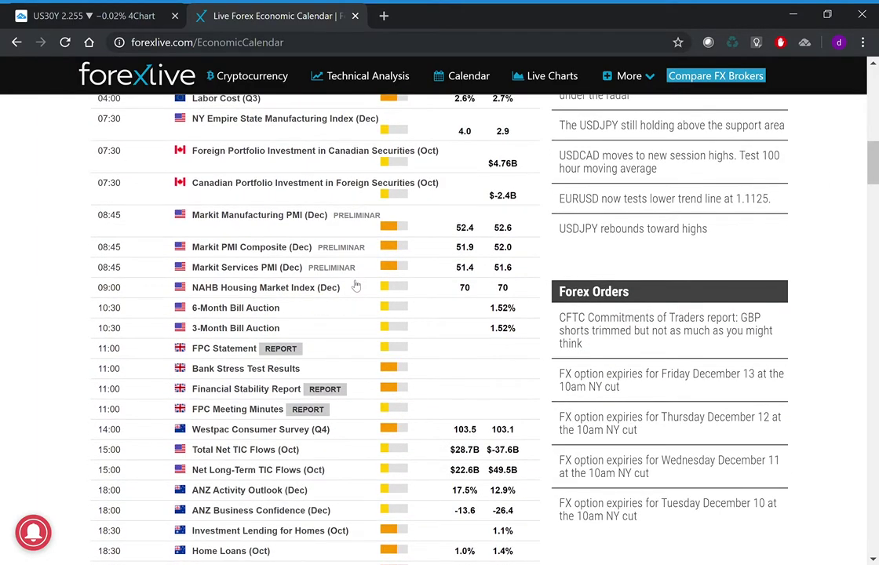
pyautogui.scroll(-2, 355, 285)
# Scroll past Tuesday's listings to Wednesday, Dec 18's UK, eurozone and Canadian CPI releases
pyautogui.scroll(-3, 356, 285)
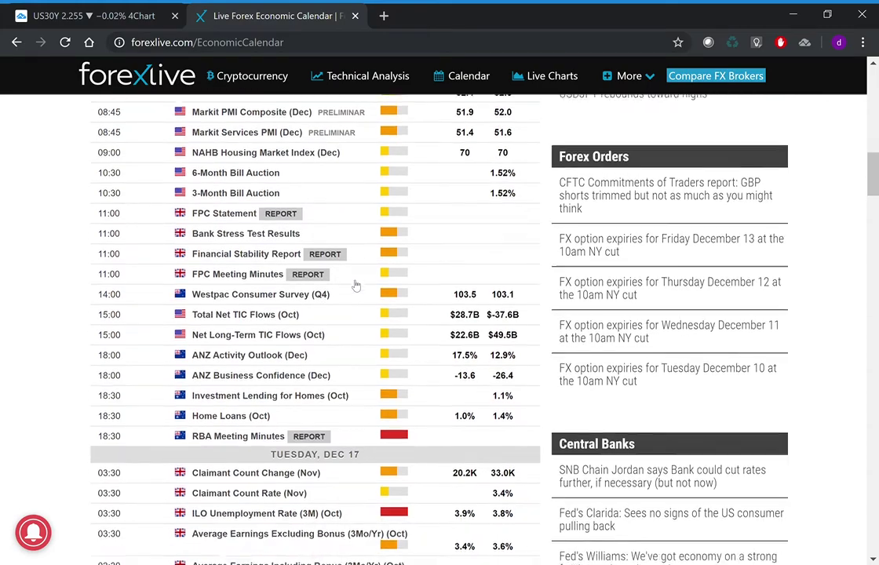
pyautogui.scroll(-2, 355, 285)
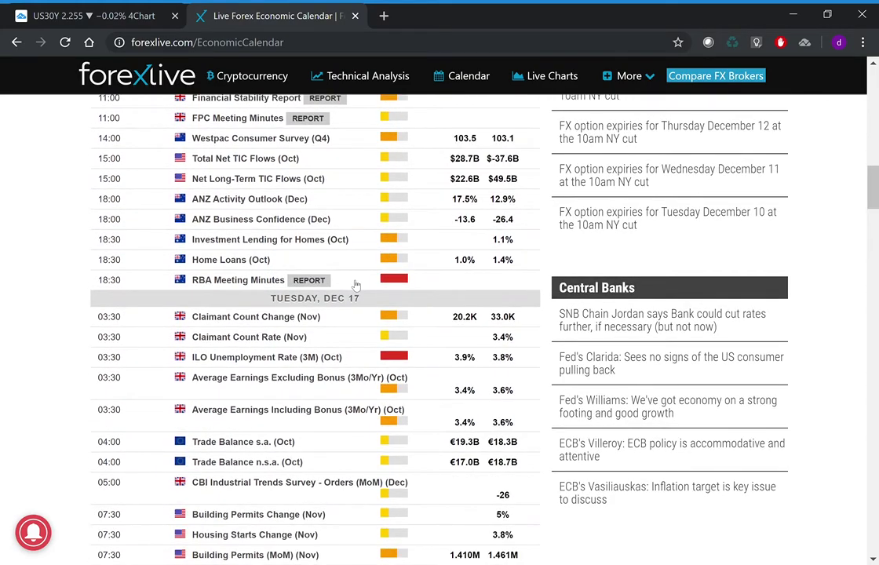
pyautogui.scroll(-2, 356, 285)
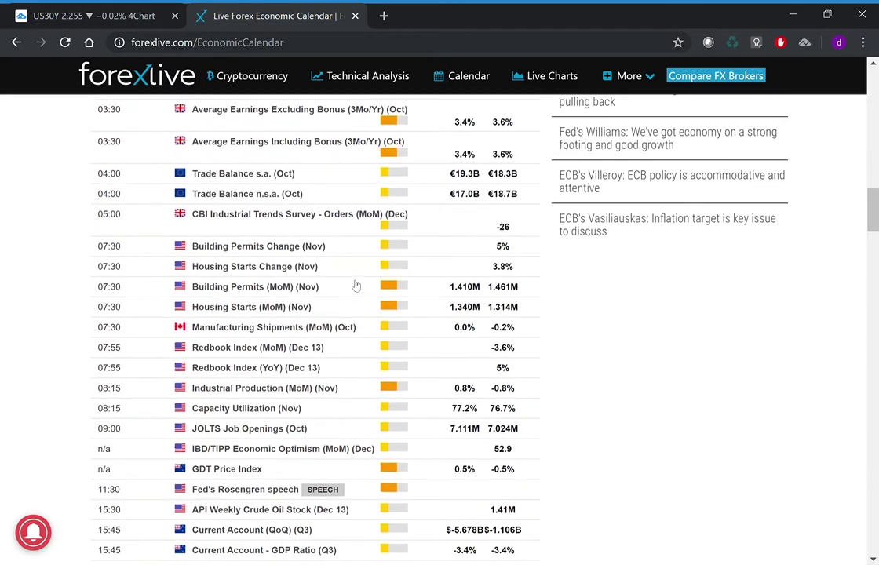
pyautogui.scroll(1, 356, 284)
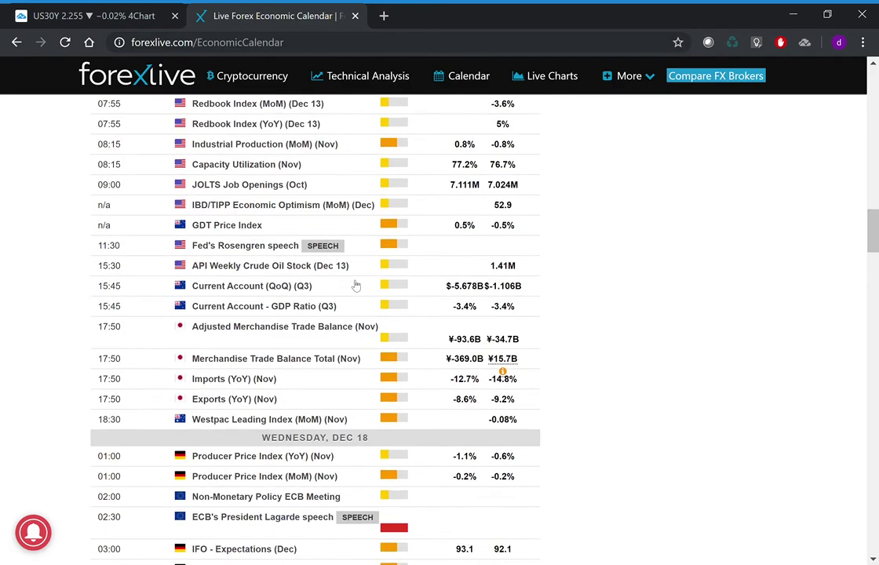
pyautogui.scroll(-2, 356, 285)
pyautogui.scroll(-2, 355, 285)
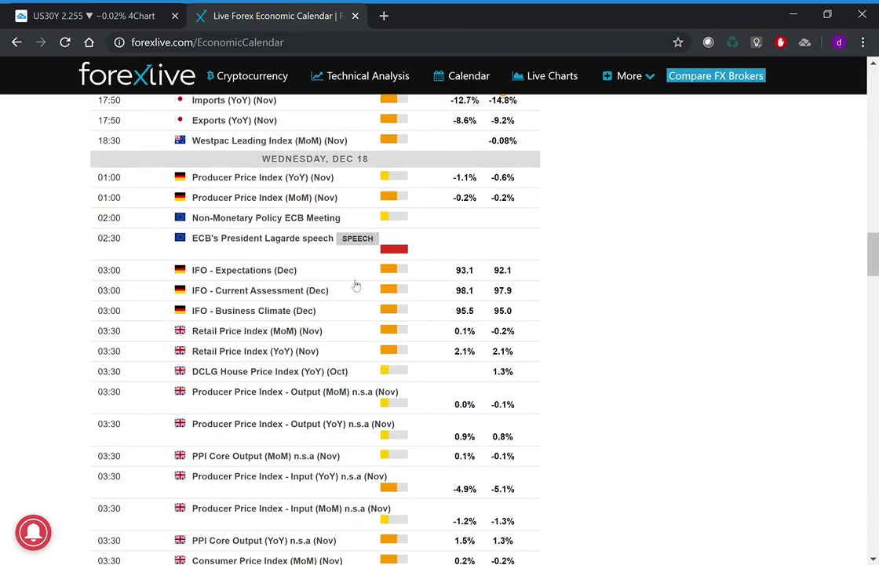
pyautogui.scroll(-1, 355, 285)
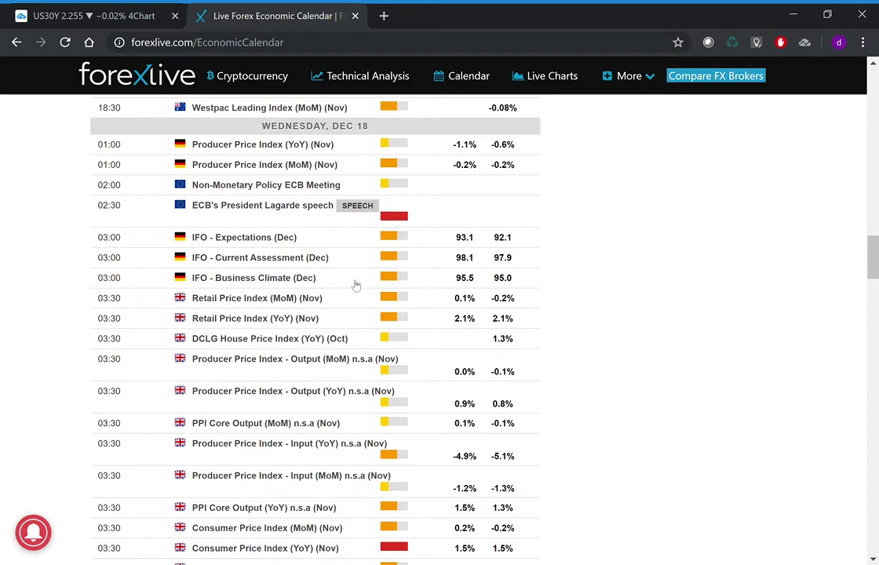
pyautogui.scroll(-3, 356, 285)
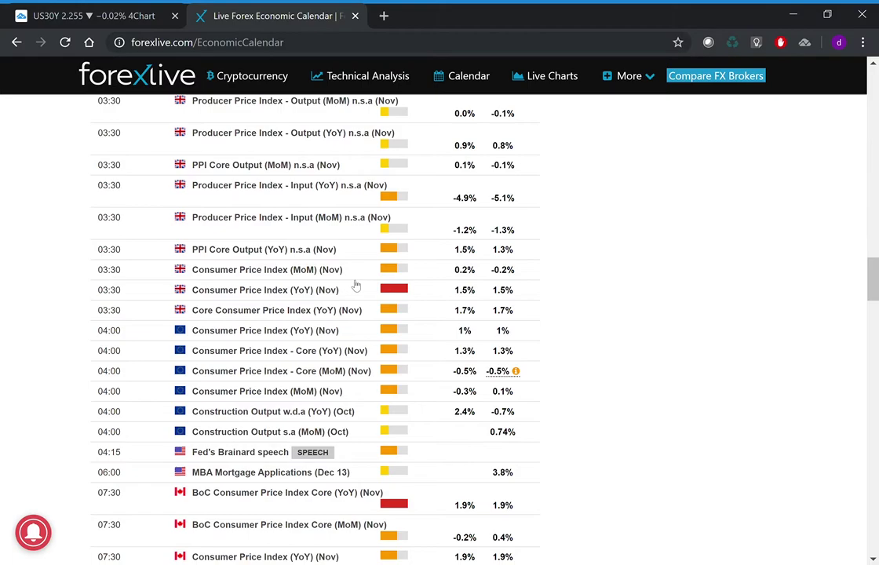
pyautogui.scroll(2, 356, 286)
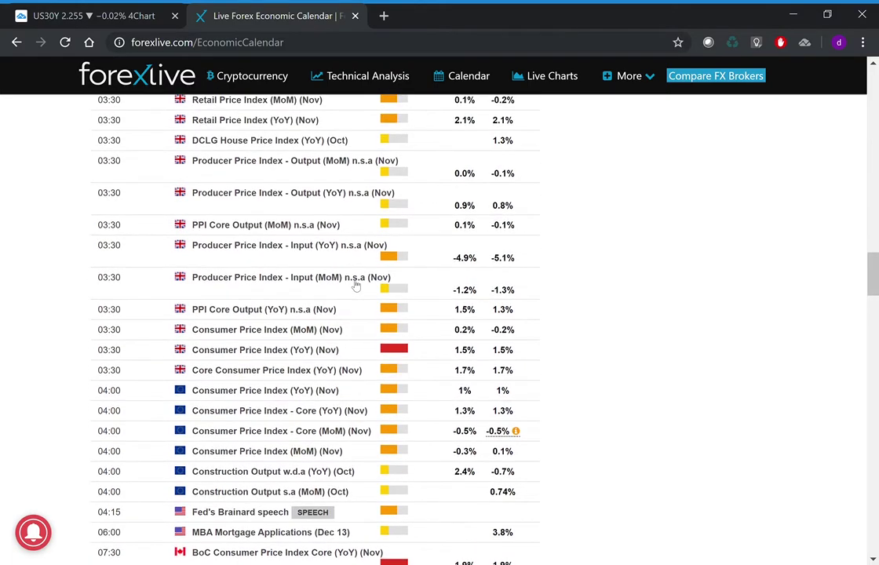
pyautogui.scroll(-2, 355, 286)
pyautogui.scroll(-3, 355, 285)
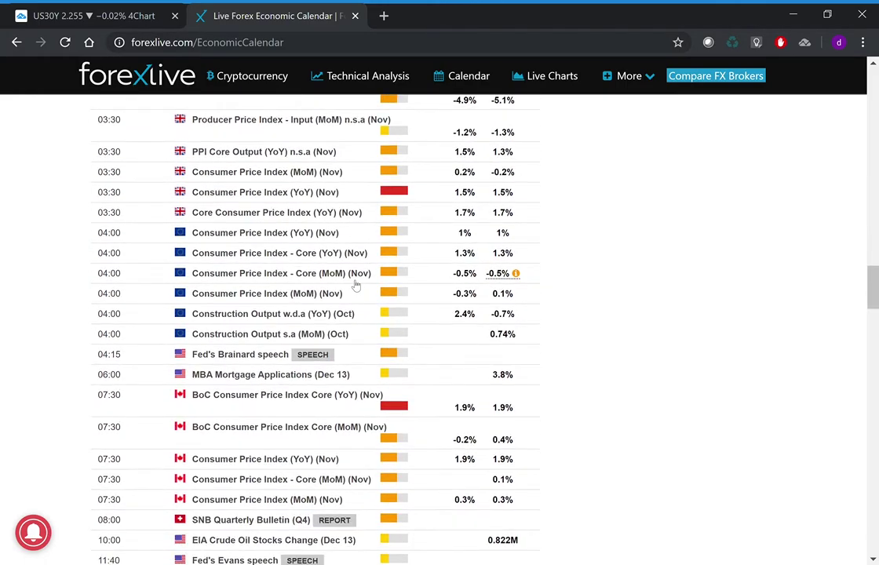
pyautogui.scroll(-3, 355, 286)
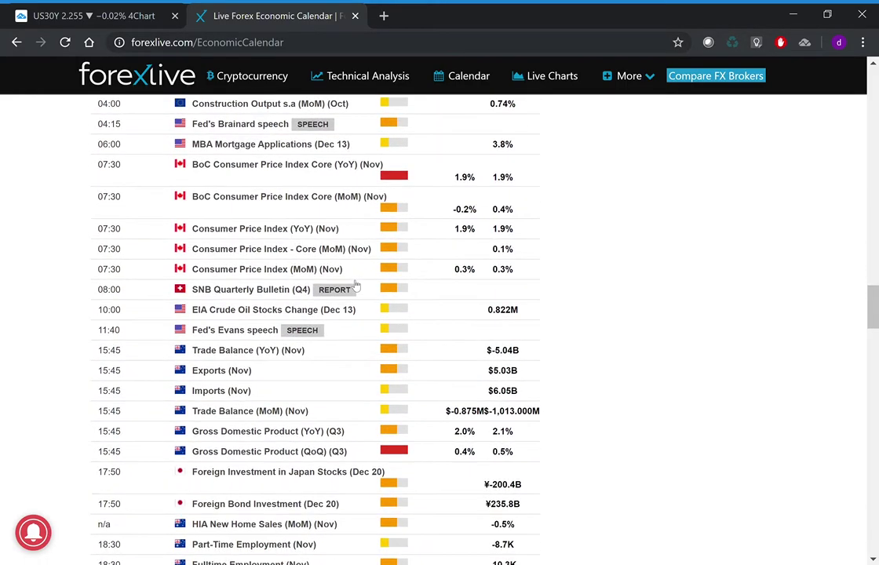
pyautogui.scroll(-1, 356, 286)
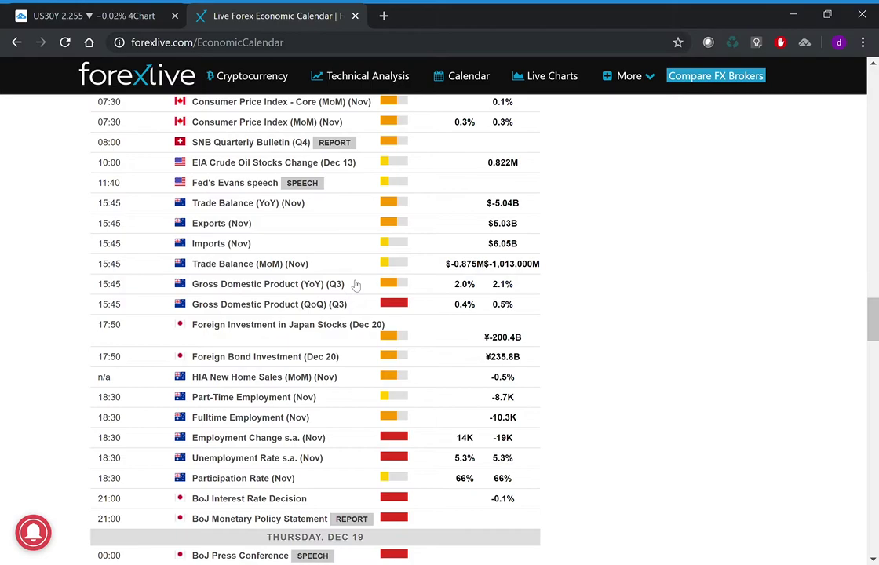
pyautogui.scroll(-1, 356, 286)
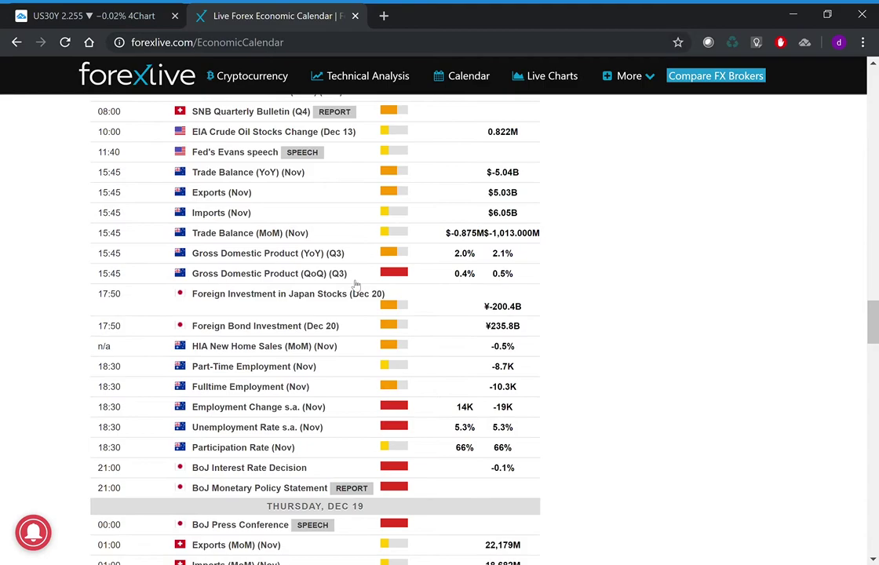
pyautogui.scroll(-1, 356, 285)
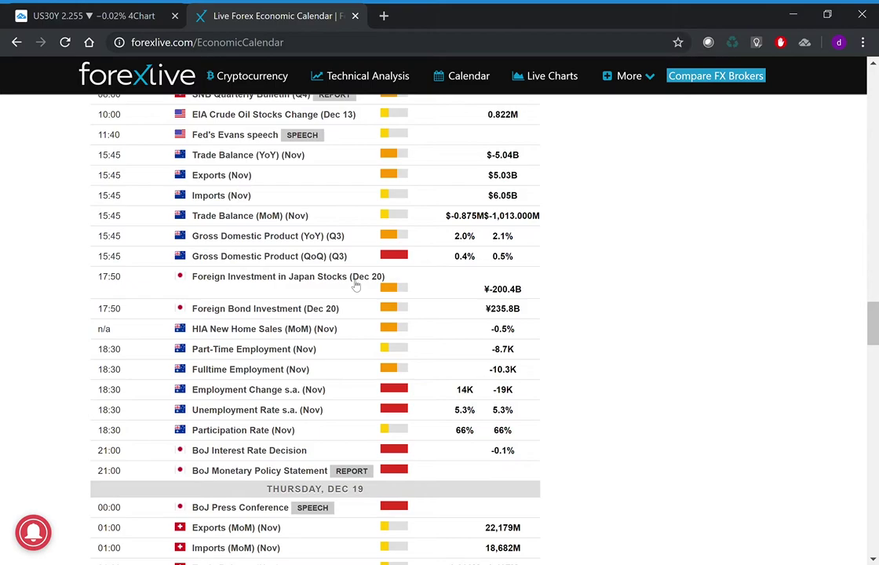
pyautogui.scroll(-2, 355, 285)
pyautogui.scroll(2, 356, 285)
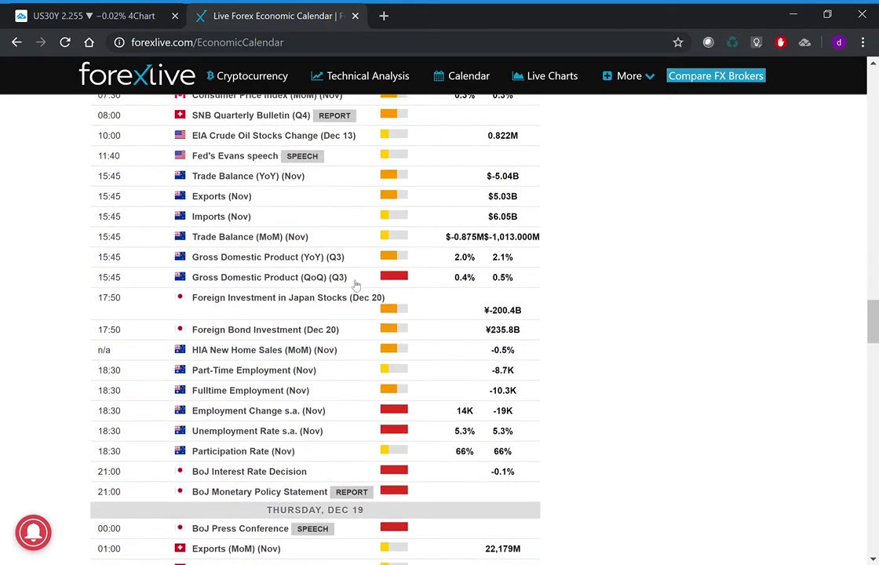
pyautogui.scroll(2, 355, 286)
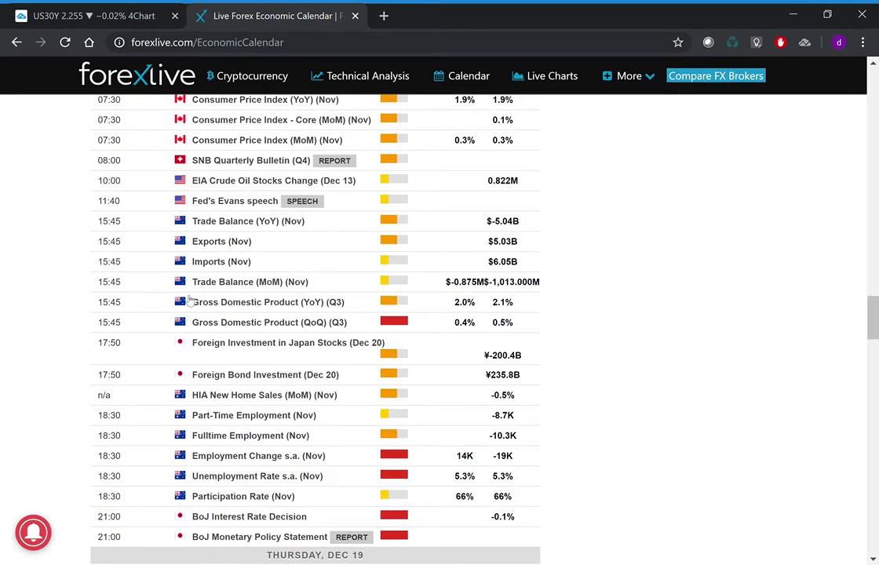
pyautogui.scroll(-3, 277, 333)
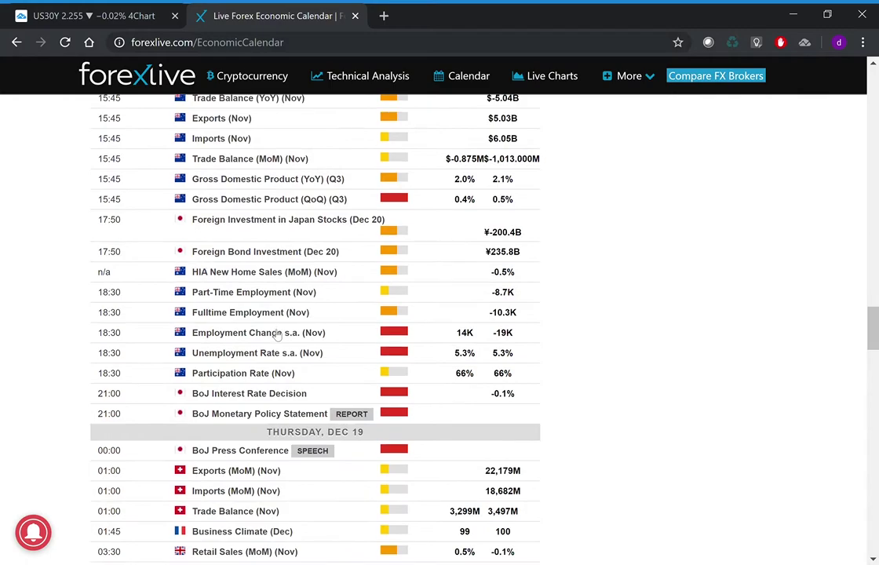
# Scroll down through Thursday's economic calendar releases
pyautogui.scroll(-2, 276, 334)
pyautogui.scroll(-1, 276, 334)
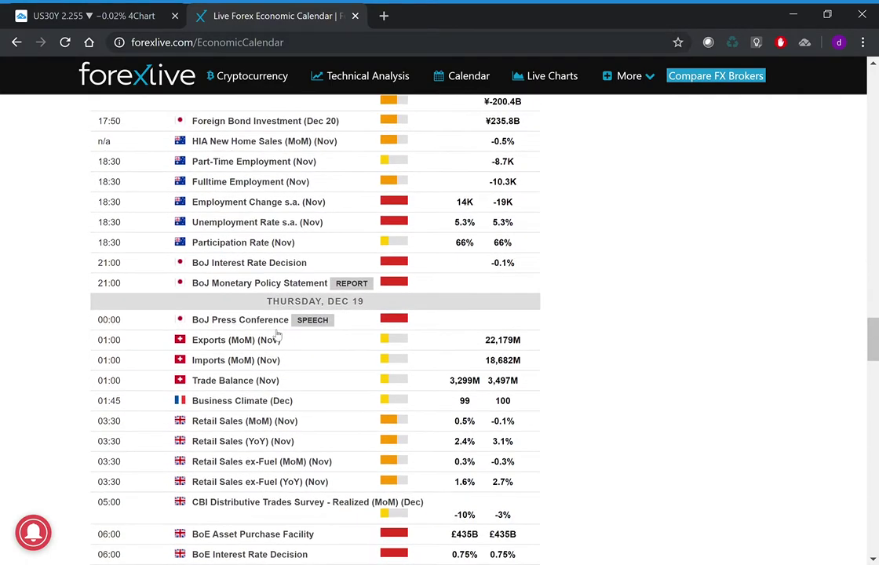
pyautogui.scroll(-1, 276, 334)
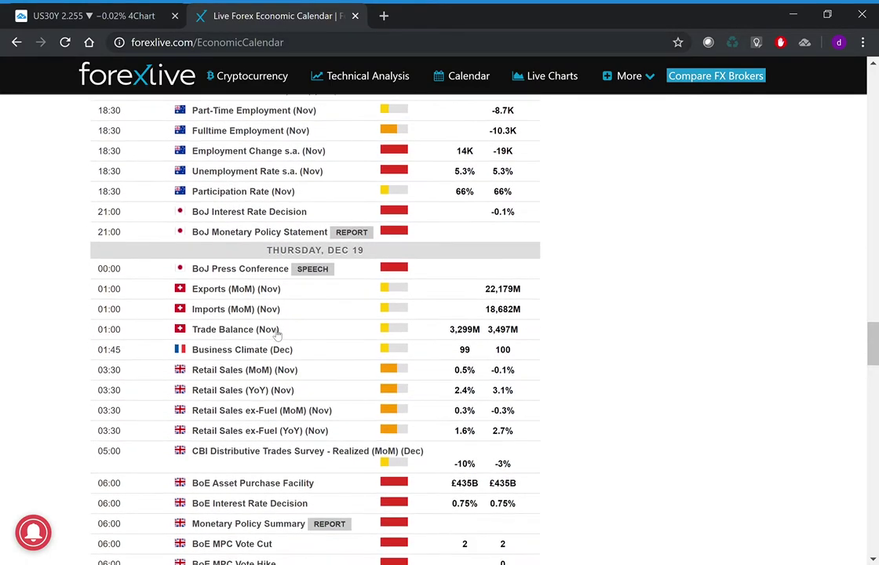
pyautogui.scroll(-1, 276, 333)
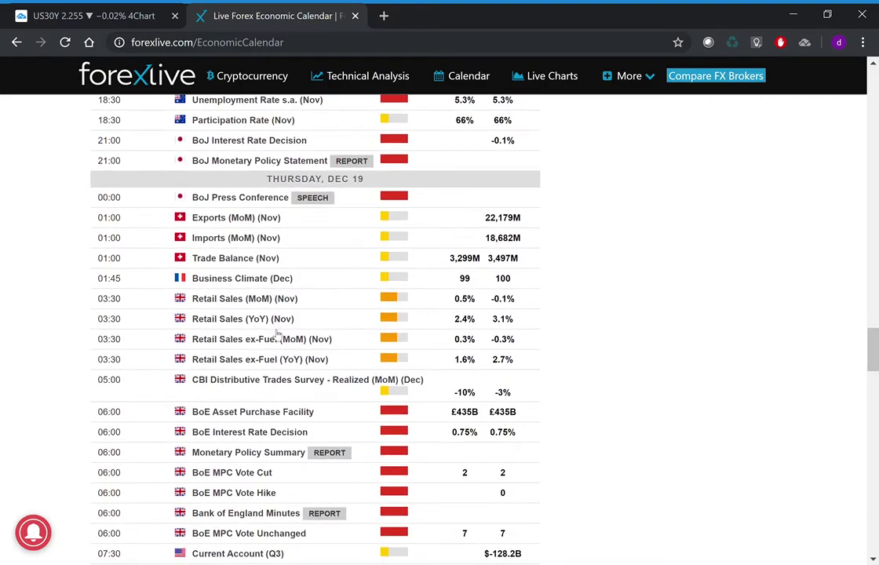
pyautogui.scroll(-1, 276, 334)
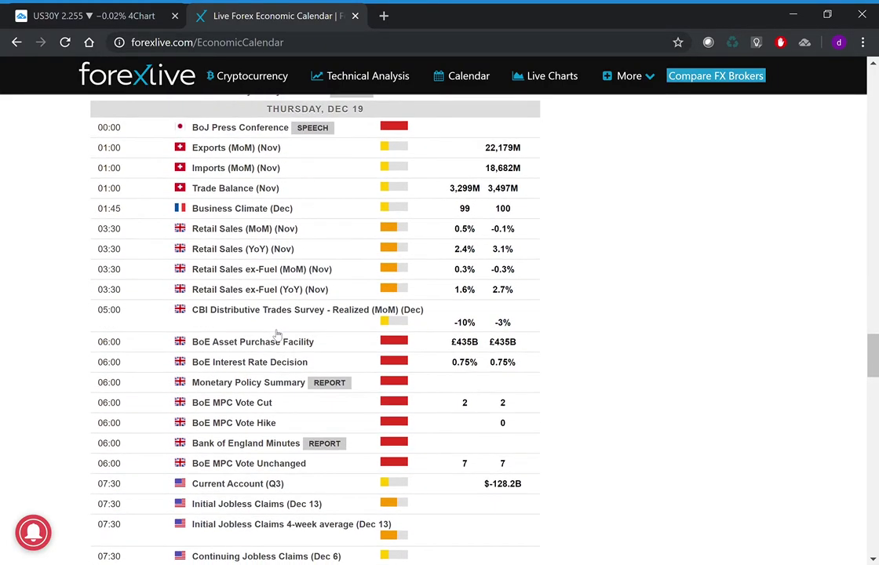
pyautogui.scroll(-1, 276, 333)
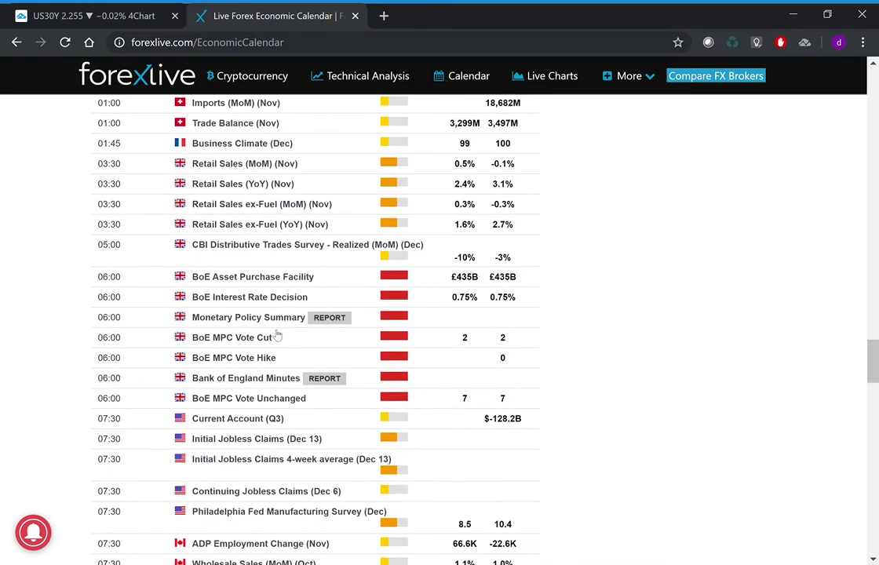
pyautogui.scroll(-1, 276, 334)
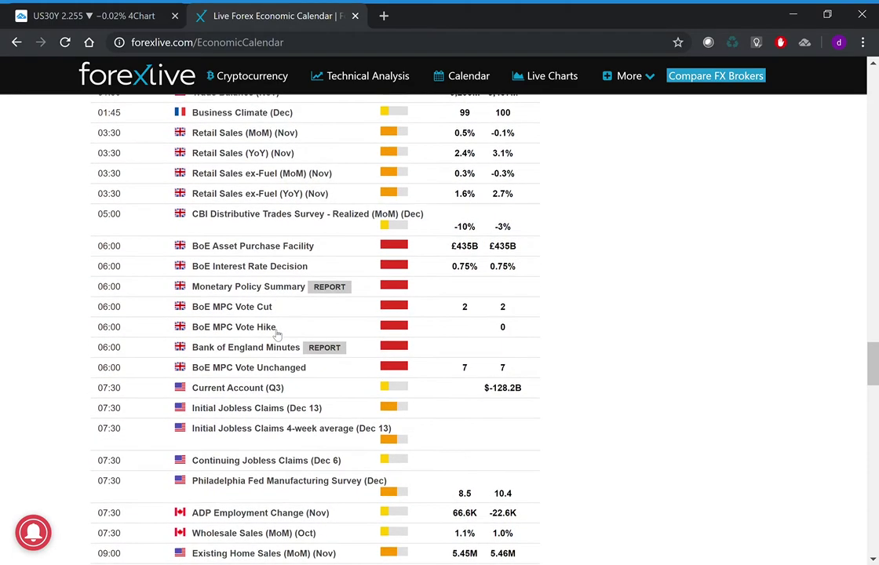
pyautogui.scroll(-1, 276, 334)
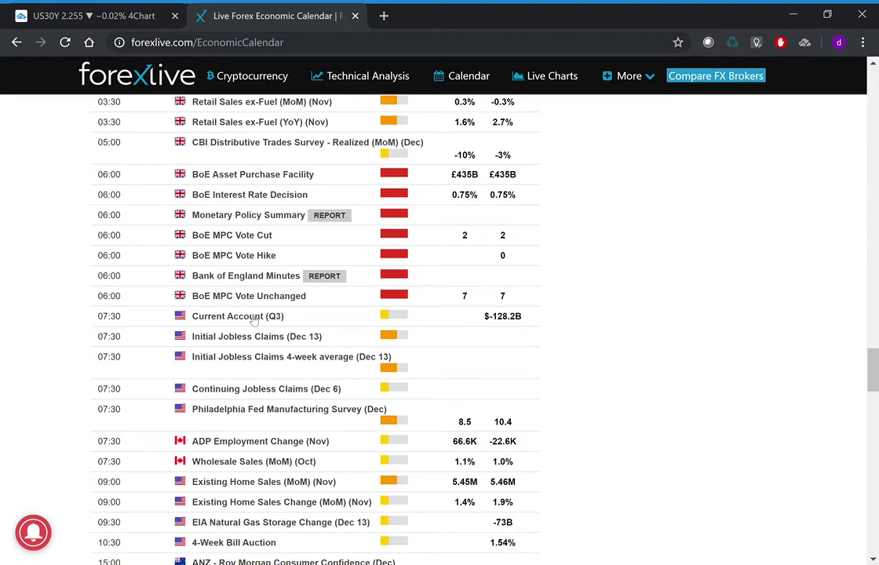
pyautogui.scroll(-2, 254, 320)
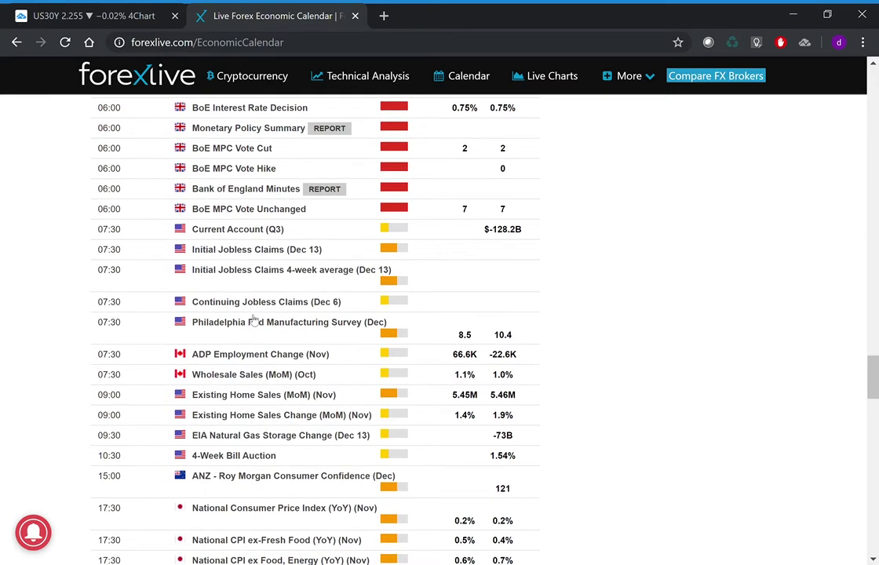
pyautogui.scroll(-2, 253, 320)
pyautogui.scroll(-1, 254, 318)
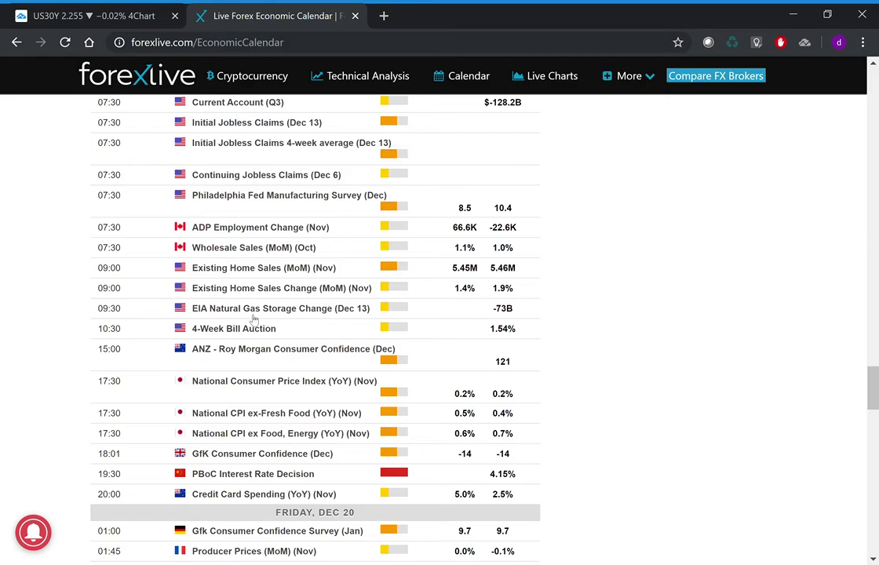
# Review Friday, Dec 20 releases, then switch to the TradingView US30Y chart tab
pyautogui.scroll(-1, 253, 319)
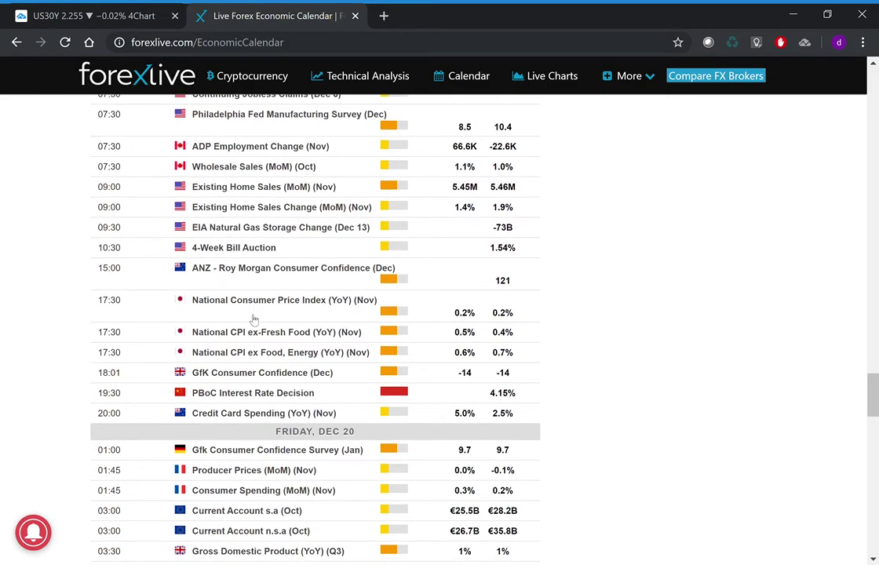
pyautogui.scroll(-1, 254, 320)
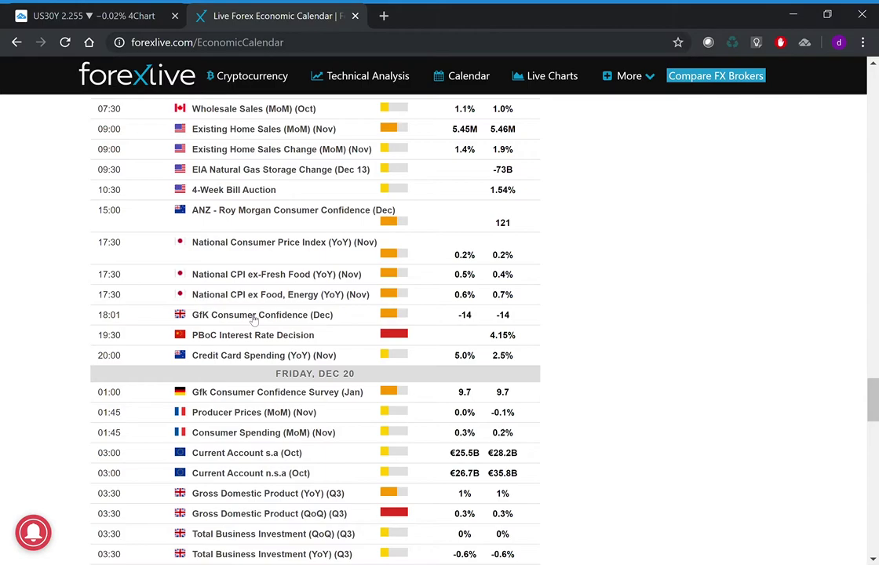
pyautogui.scroll(-3, 254, 320)
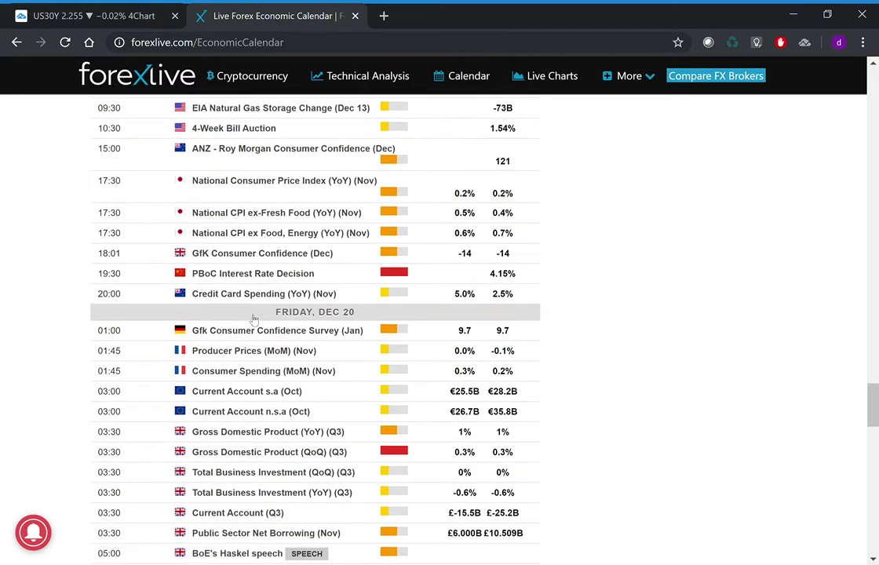
pyautogui.scroll(-2, 253, 320)
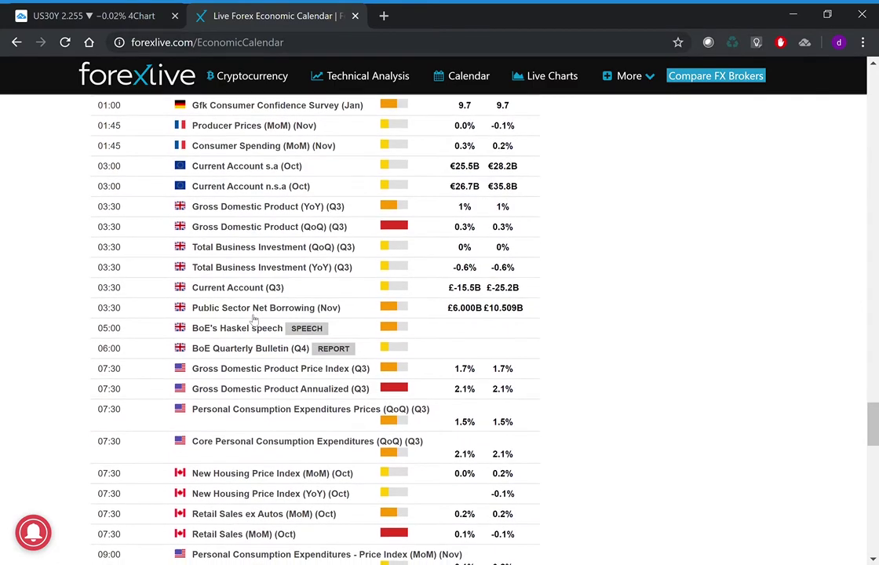
pyautogui.scroll(-1, 254, 320)
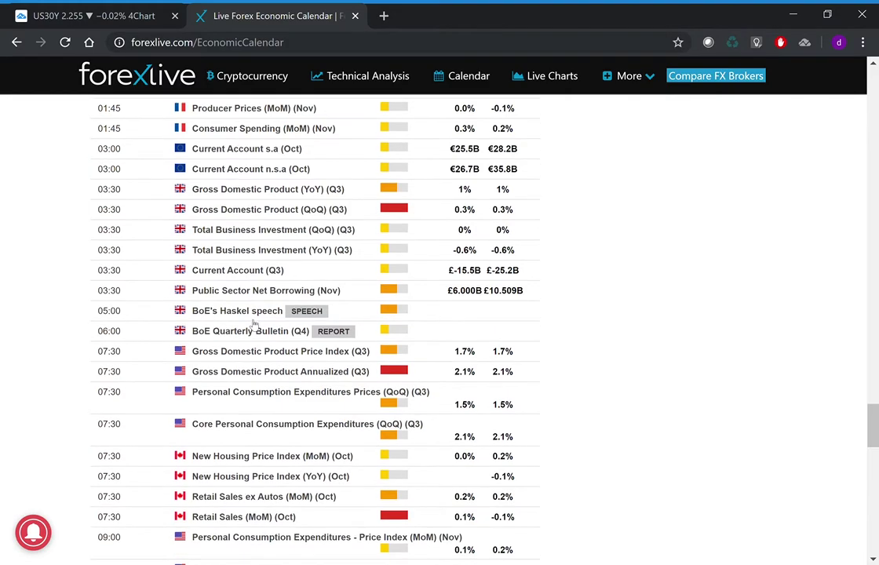
pyautogui.scroll(1, 253, 318)
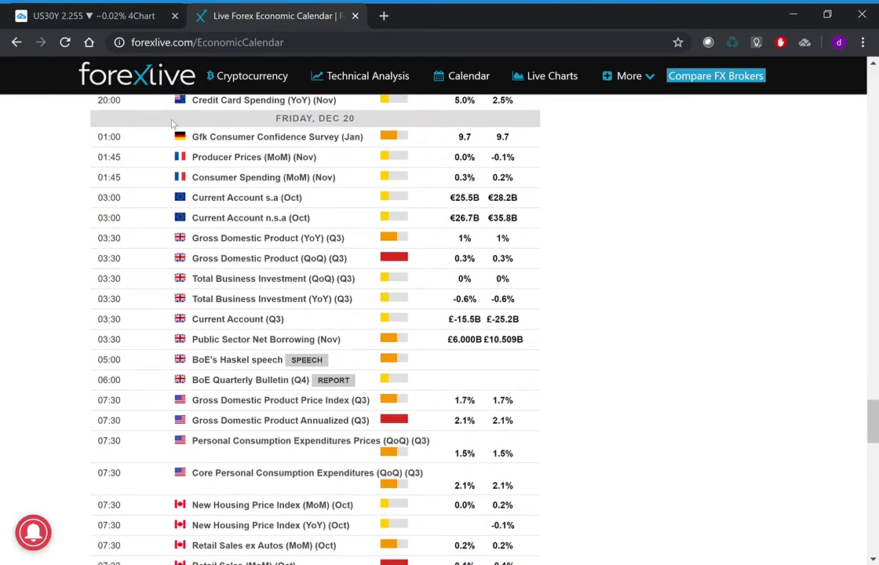
pyautogui.click(125, 14)
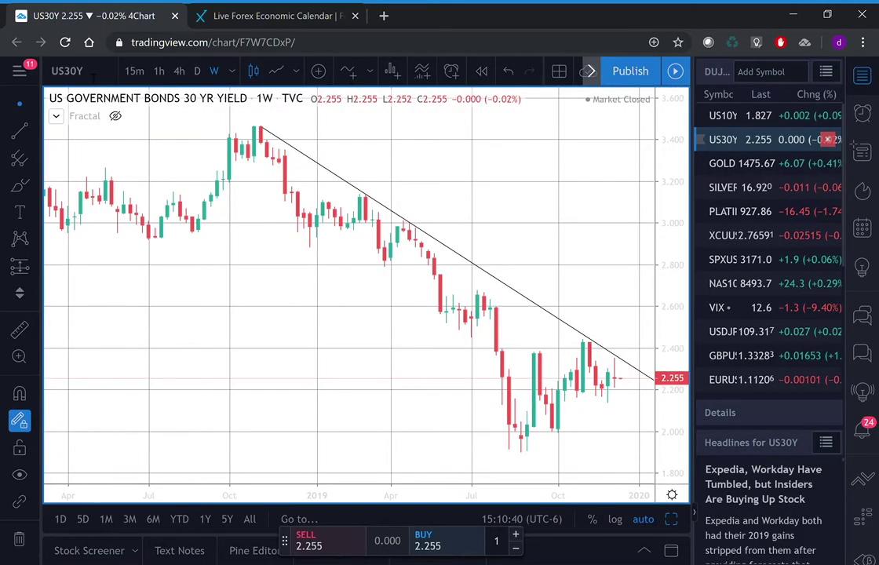
# Replace US30Y with GBPUSD and show it on the daily timeframe
pyautogui.click(93, 72)
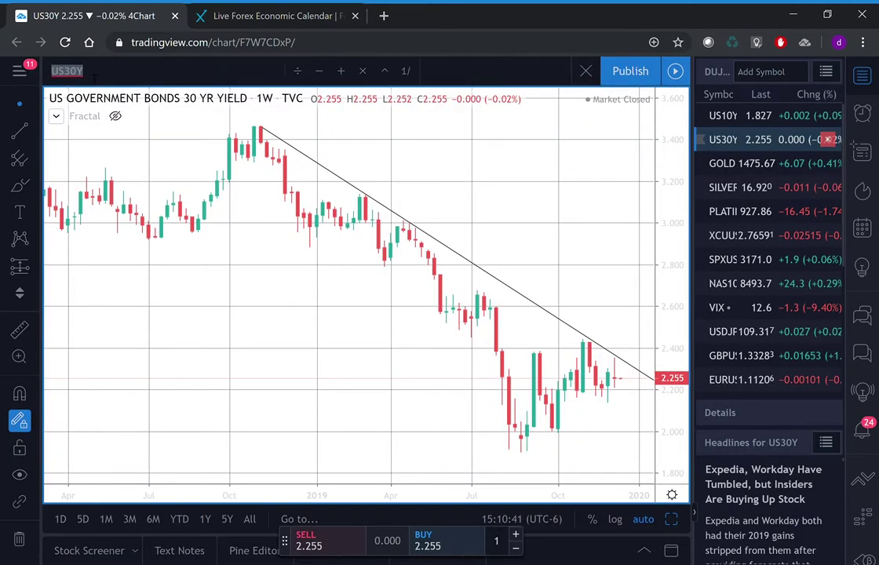
pyautogui.write('GBPUSD.W')
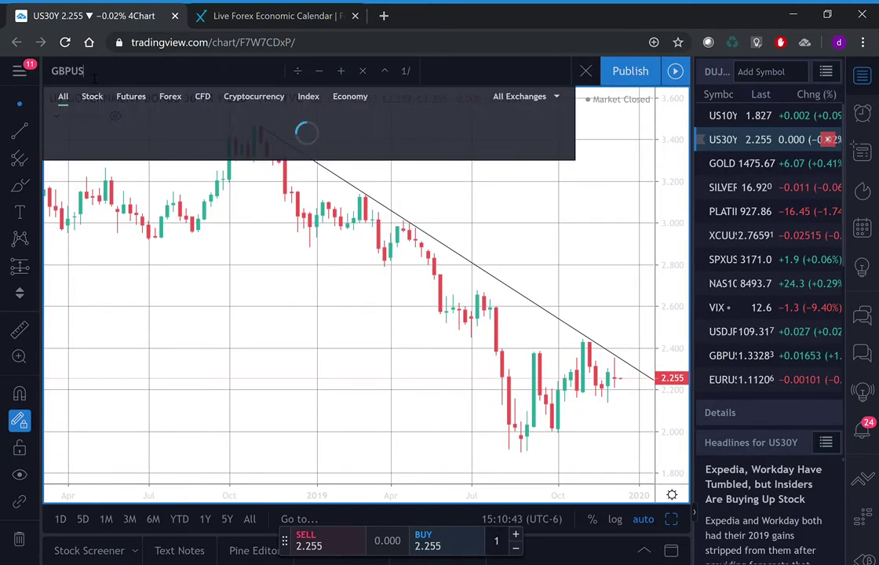
pyautogui.press('Return')
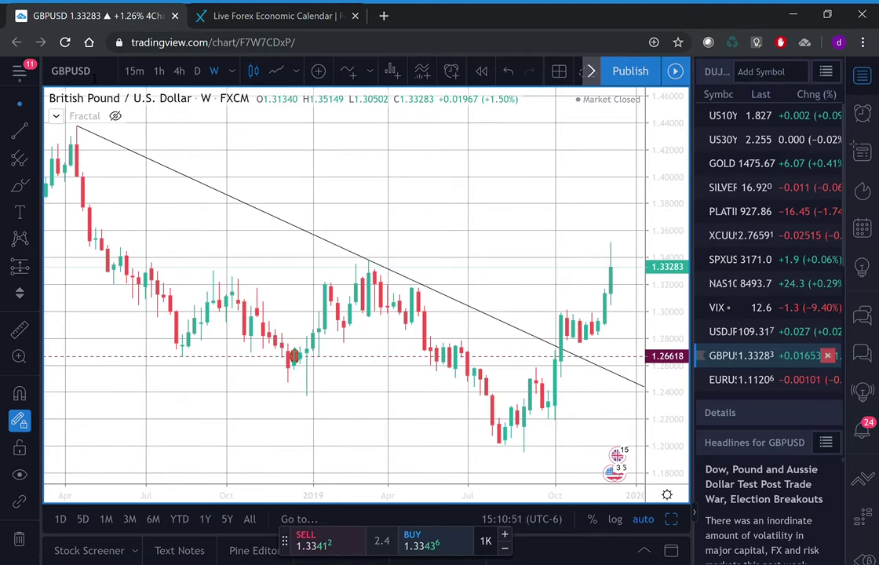
pyautogui.click(197, 72)
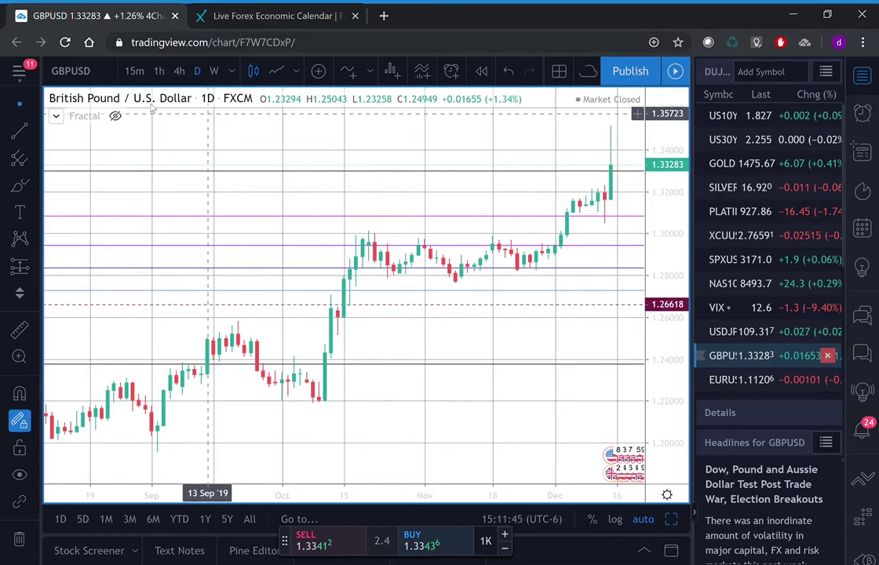
# Load EURUSD on the weekly chart, then switch it to daily candles with 1D
pyautogui.click(100, 72)
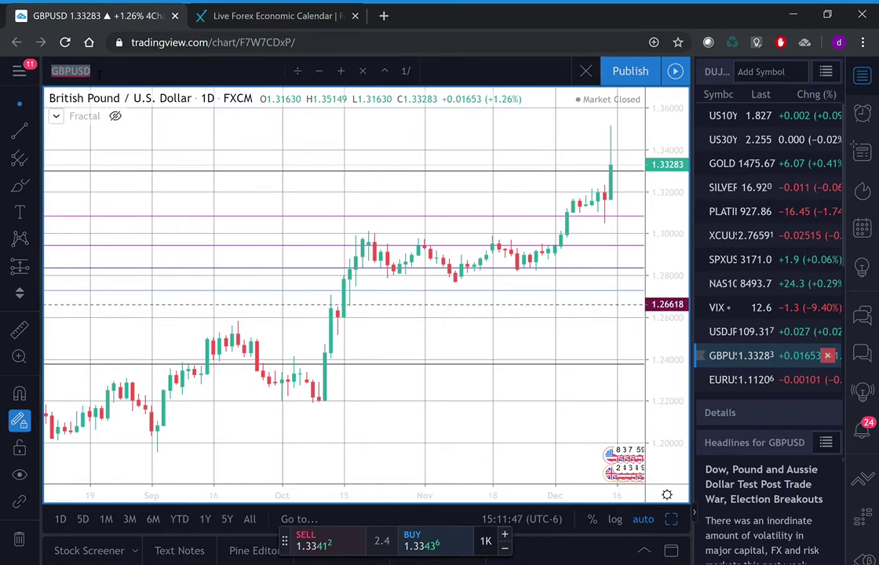
pyautogui.write('EURUSD,W')
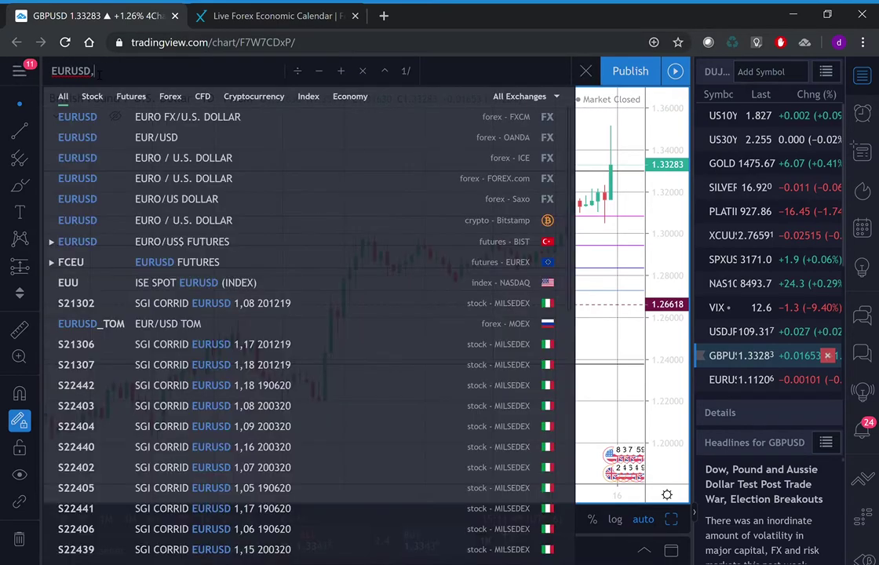
pyautogui.press('Return')
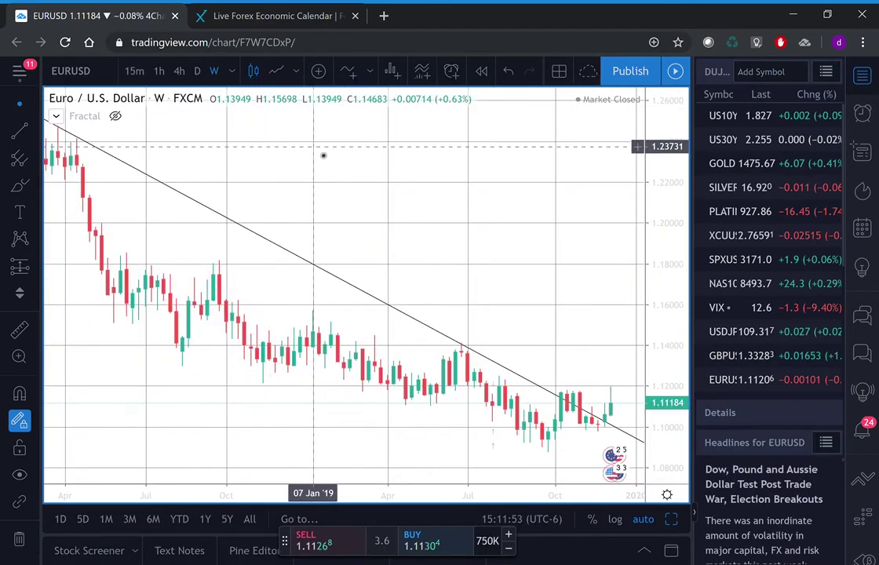
pyautogui.write('1D')
pyautogui.press('Return')
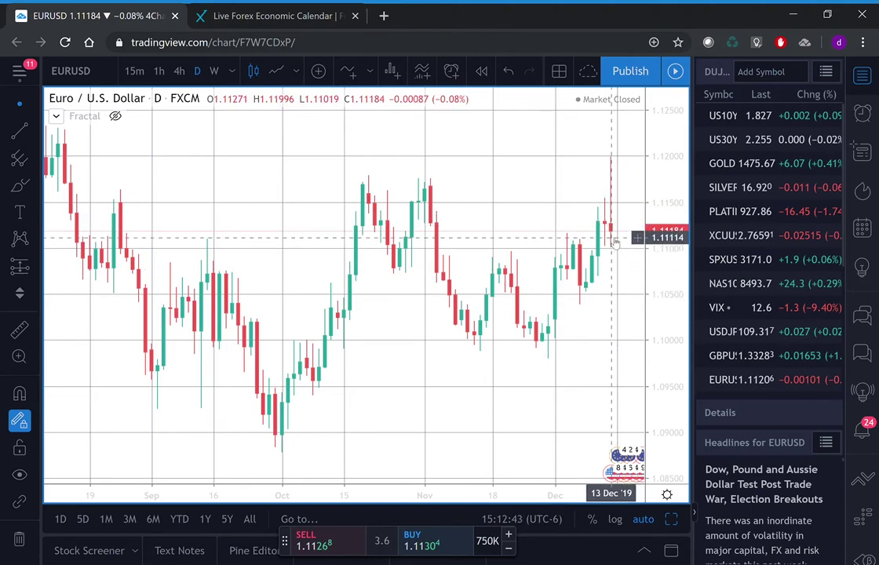
# Replace EURUSD with the USDCHF chart
pyautogui.click(104, 82)
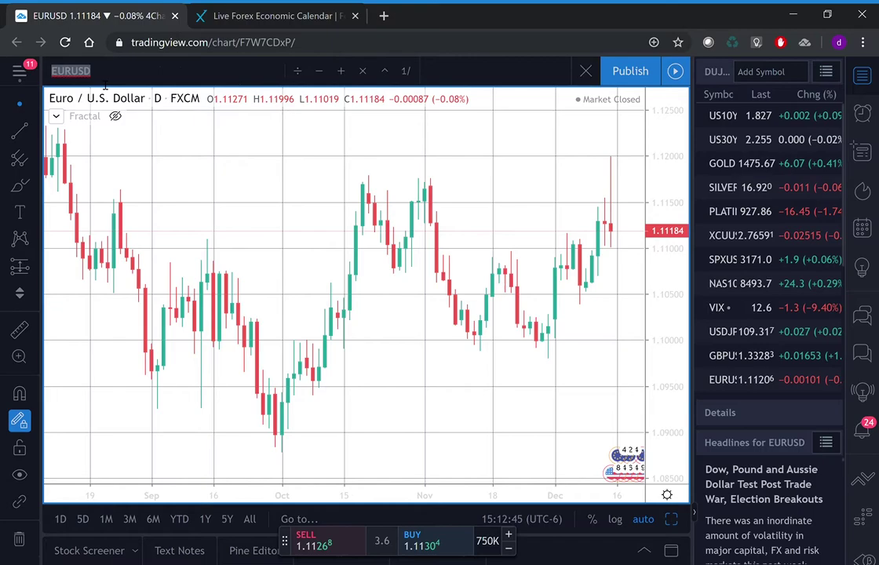
pyautogui.write('USDCHF')
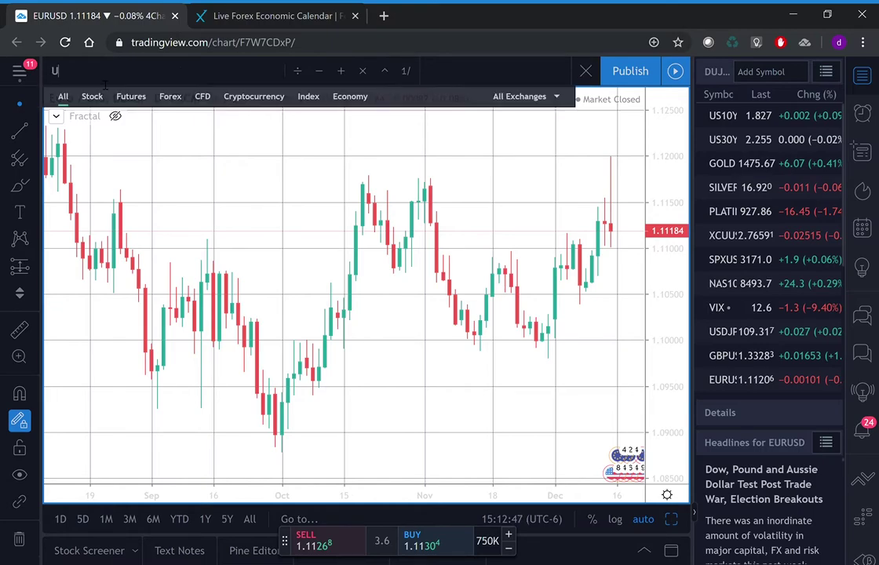
pyautogui.press('Return')
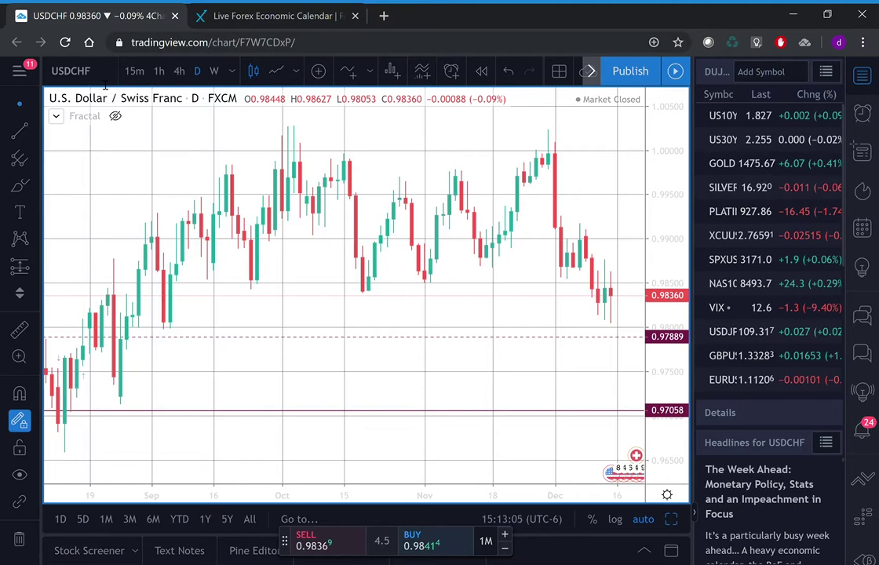
# Replace USDCHF with the AUDUSD daily chart
pyautogui.click(104, 80)
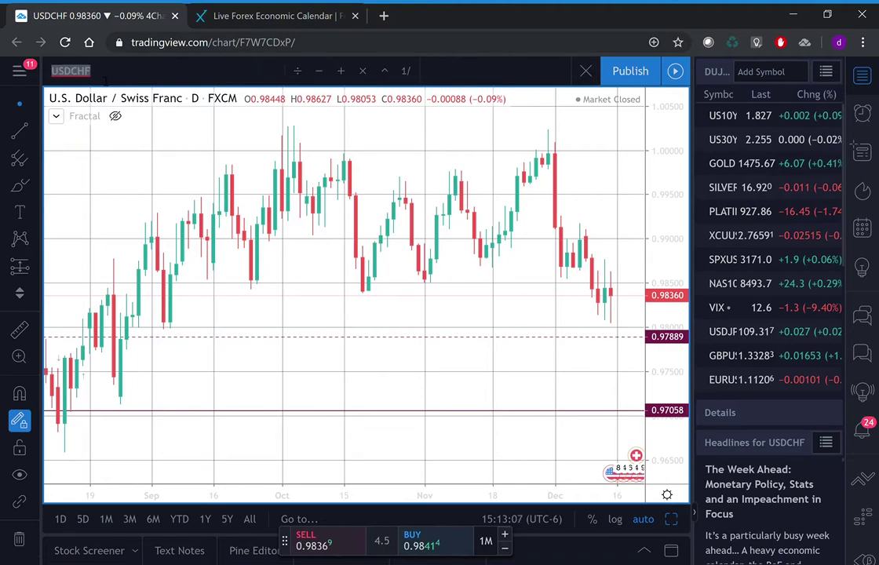
pyautogui.write('AUDUSD')
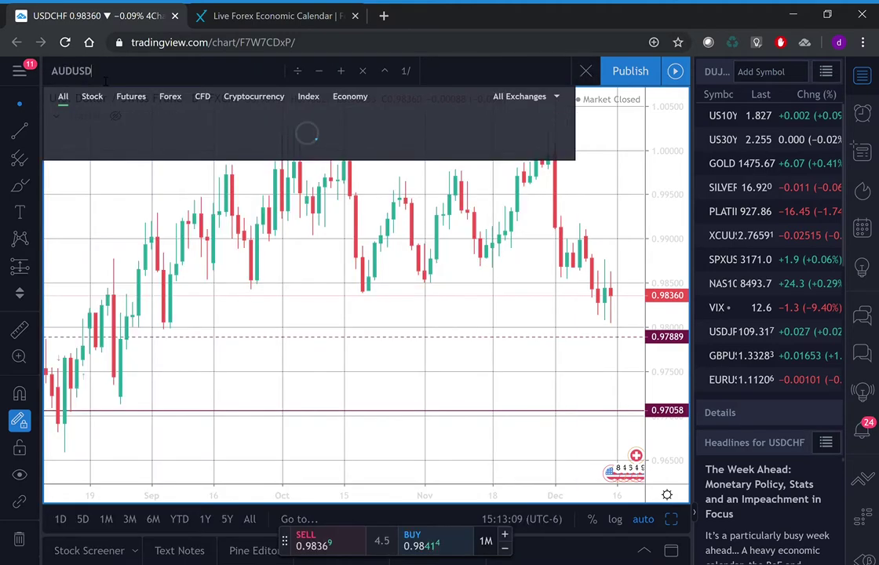
pyautogui.press('Return')
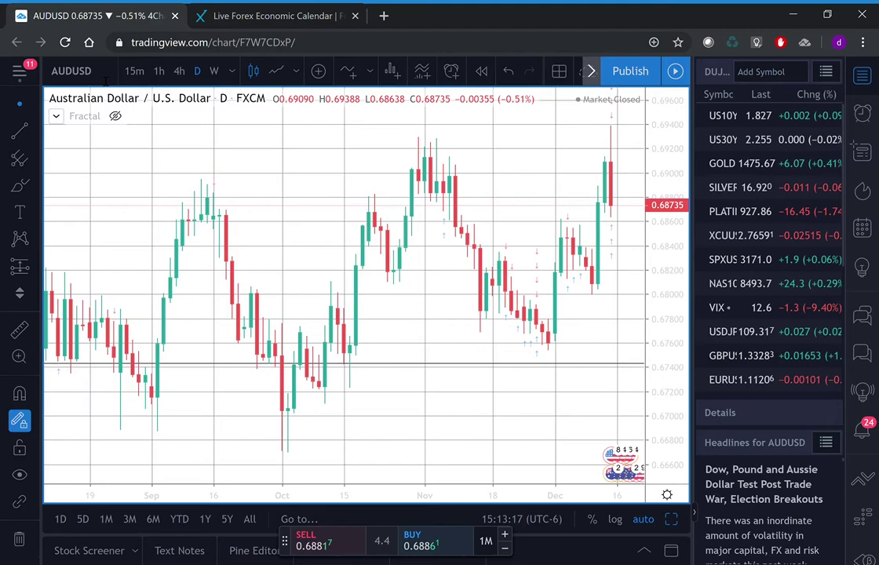
pyautogui.click(105, 81)
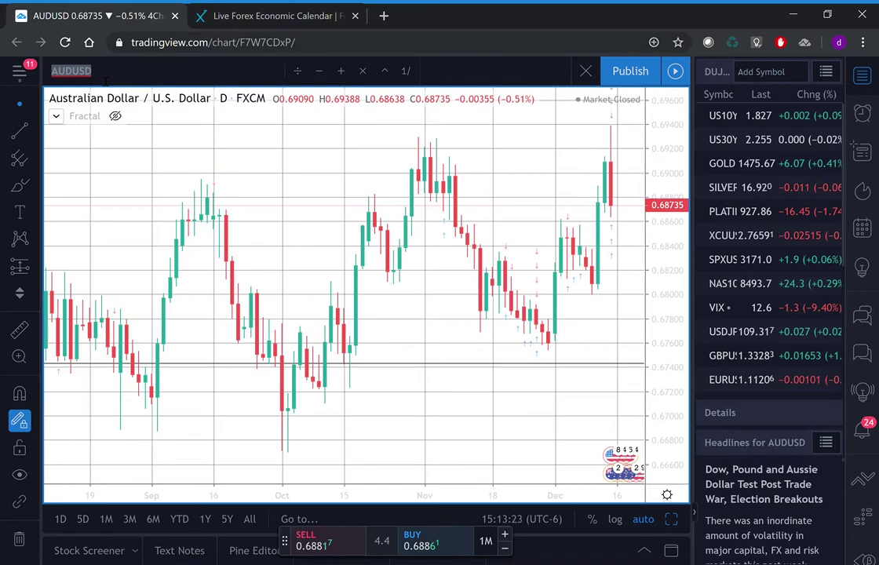
# Load NZDUSD on the weekly timeframe, then switch it to daily candles
pyautogui.write('NZDUSD,W')
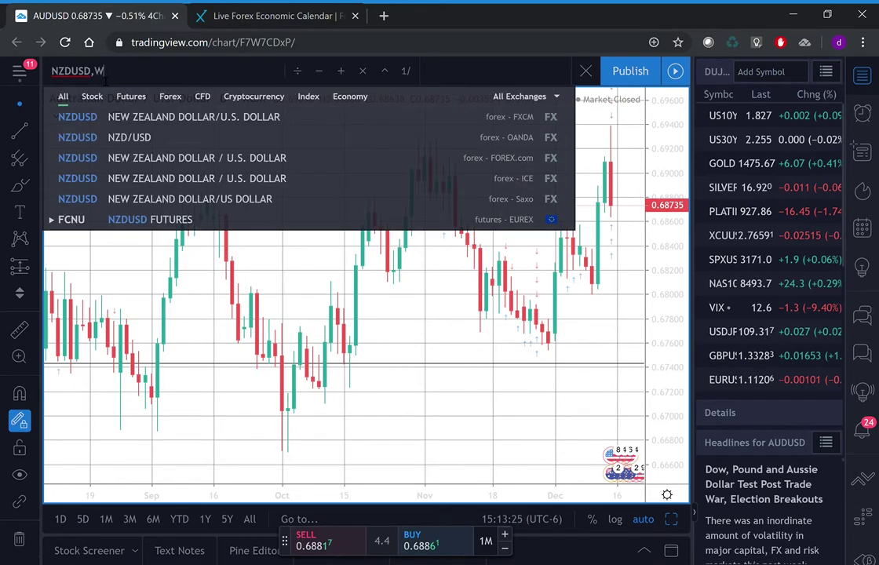
pyautogui.press('Return')
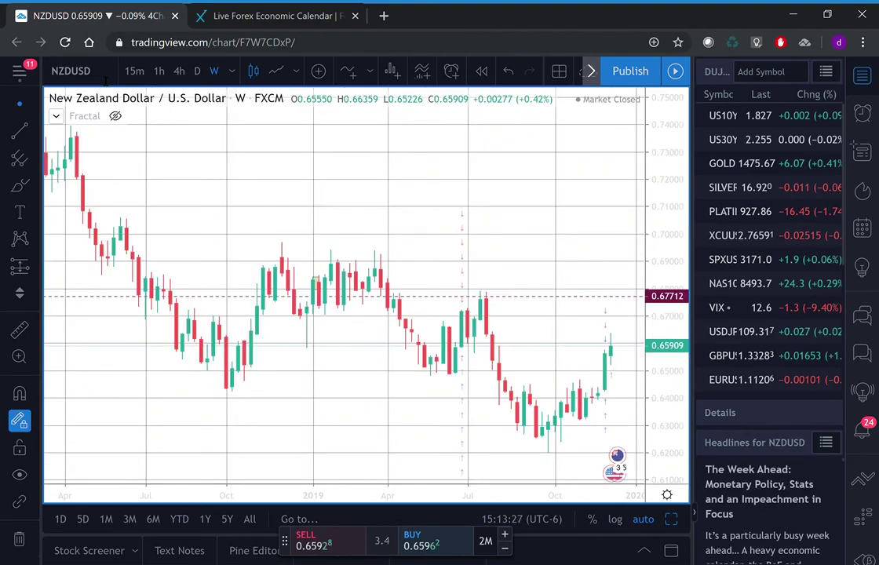
pyautogui.click(197, 72)
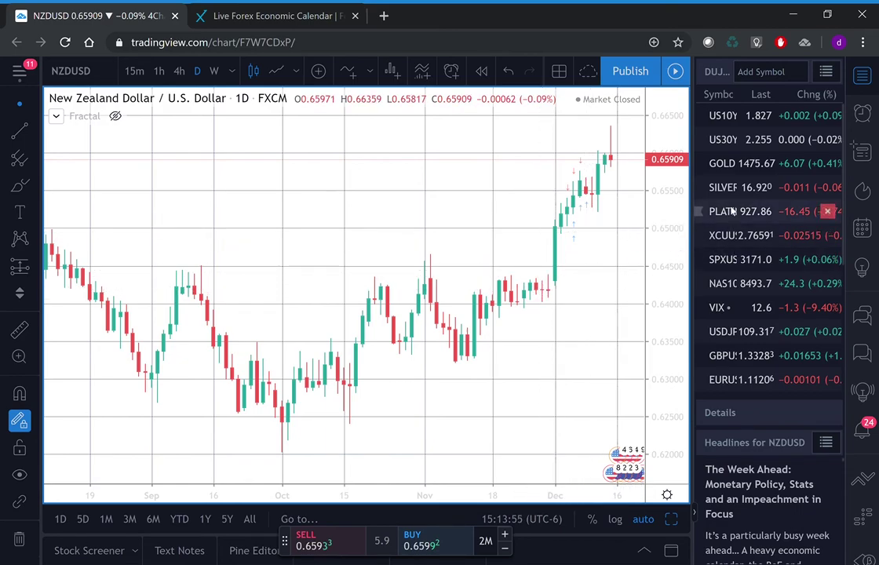
# View SPXUSD on the weekly timeframe, then open NAS100USD from the watchlist
pyautogui.click(724, 259)
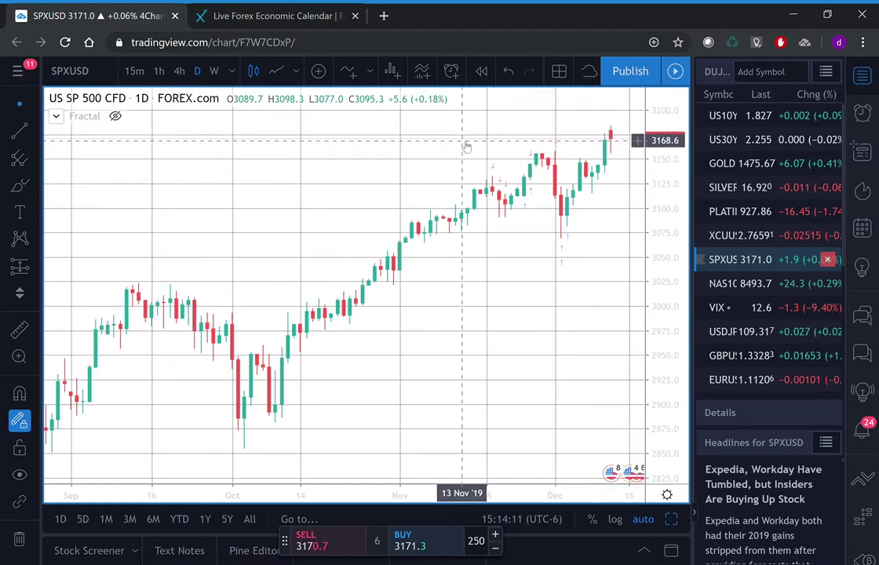
pyautogui.click(214, 72)
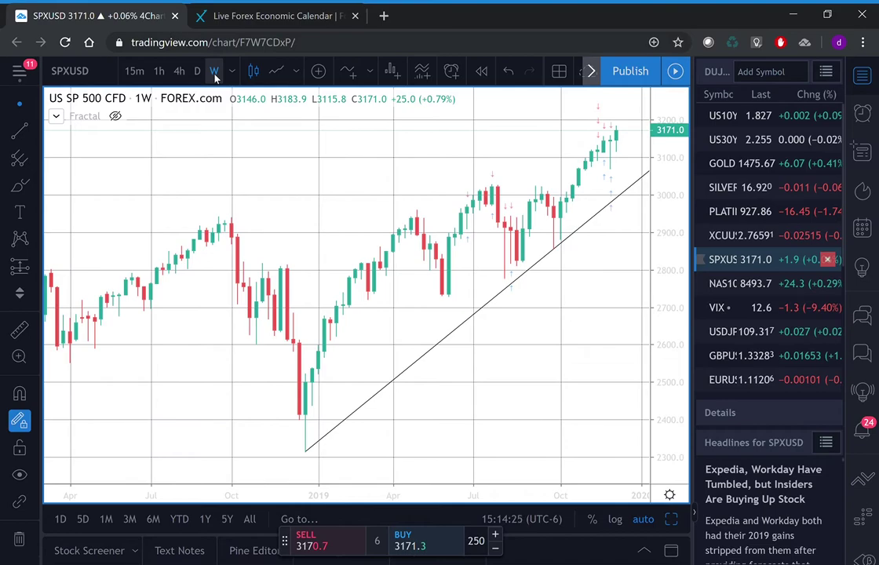
pyautogui.moveTo(181, 124)
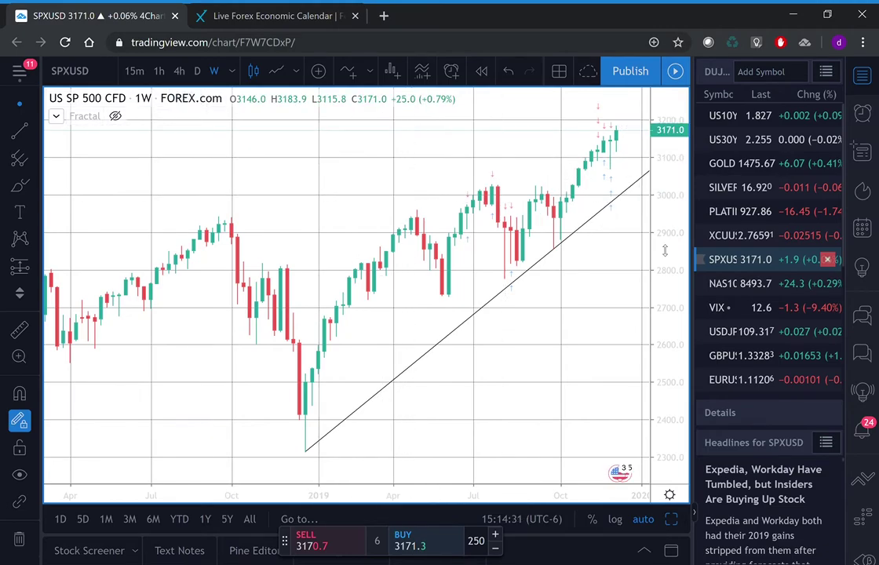
pyautogui.click(721, 284)
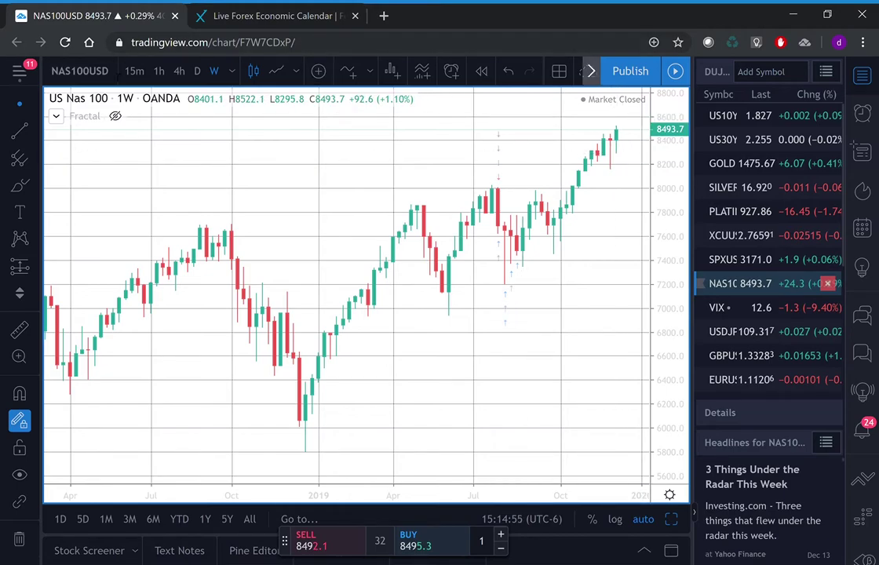
# Replace NAS100USD with the USDJPY daily chart using 'USDJPY,D'
pyautogui.click(115, 75)
pyautogui.write('USDJPY,D')
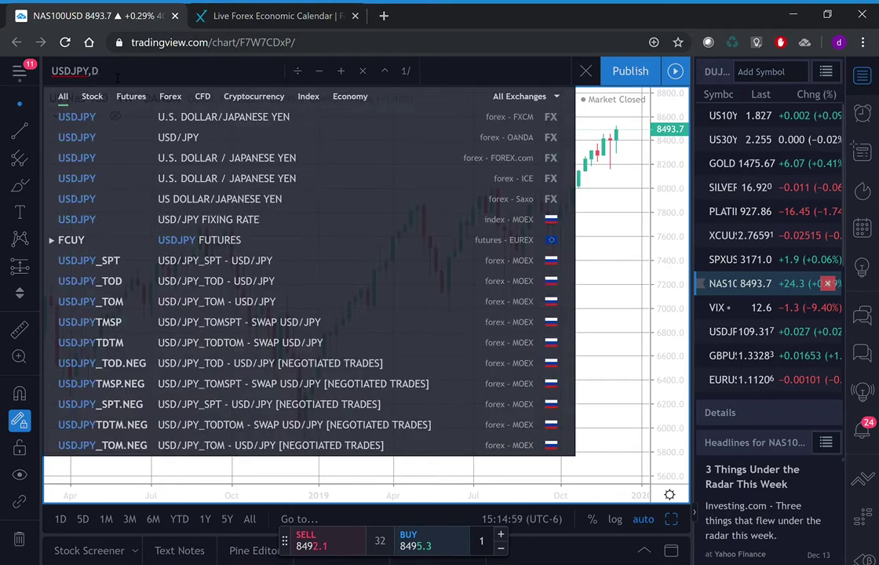
pyautogui.press('Return')
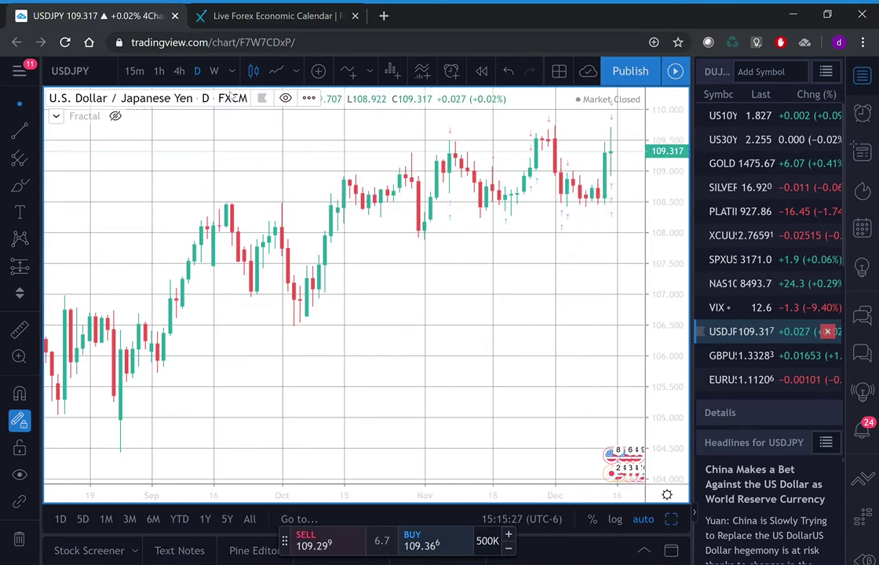
# Replace USDJPY with the EURJPY daily chart, which last closed at 121.568
pyautogui.click(104, 76)
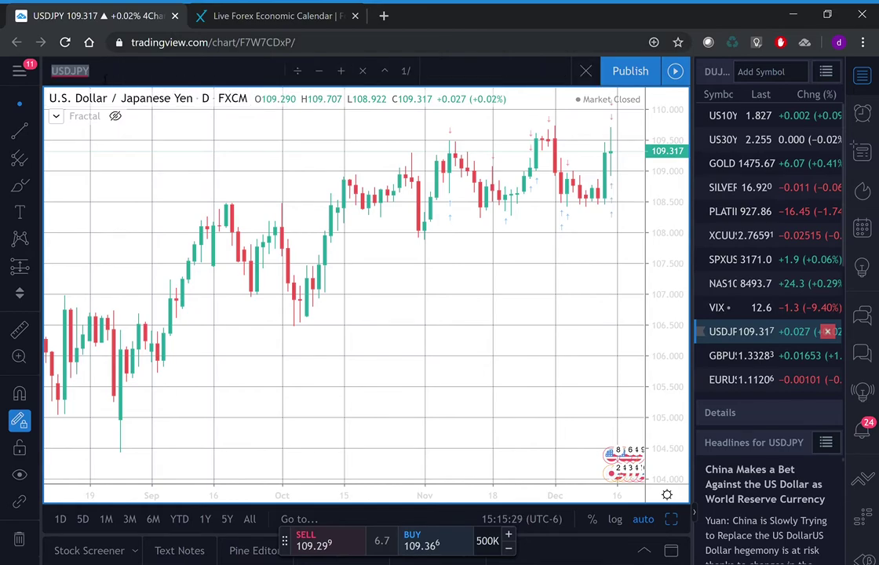
pyautogui.write('EURJPY')
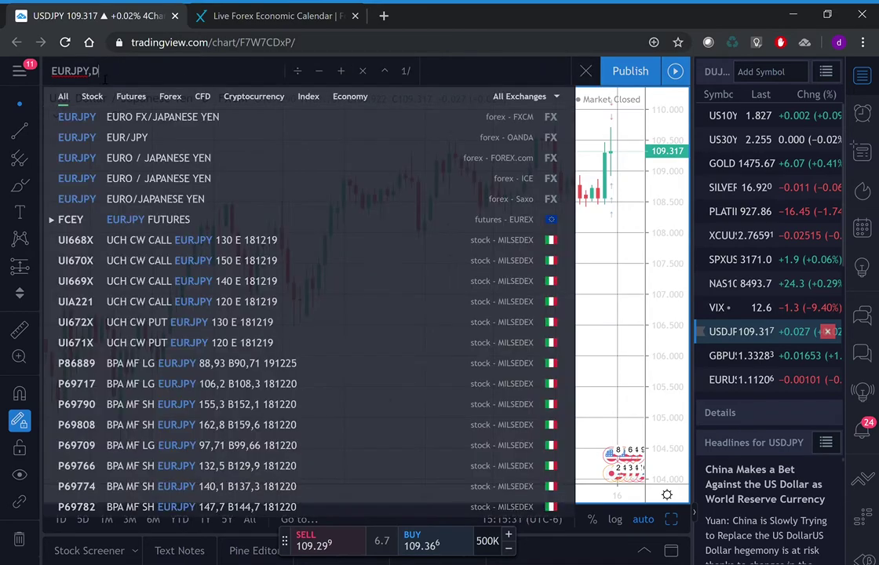
pyautogui.press('Return')
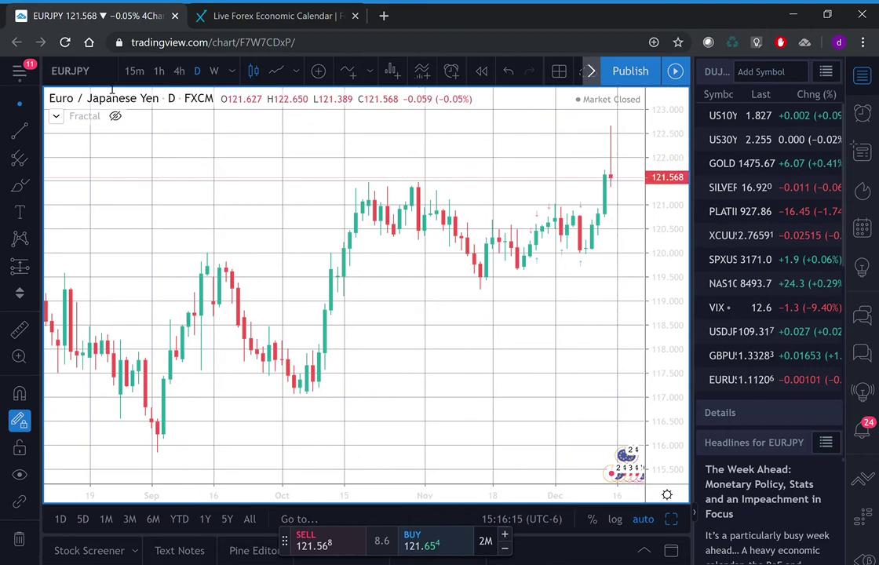
pyautogui.click(93, 74)
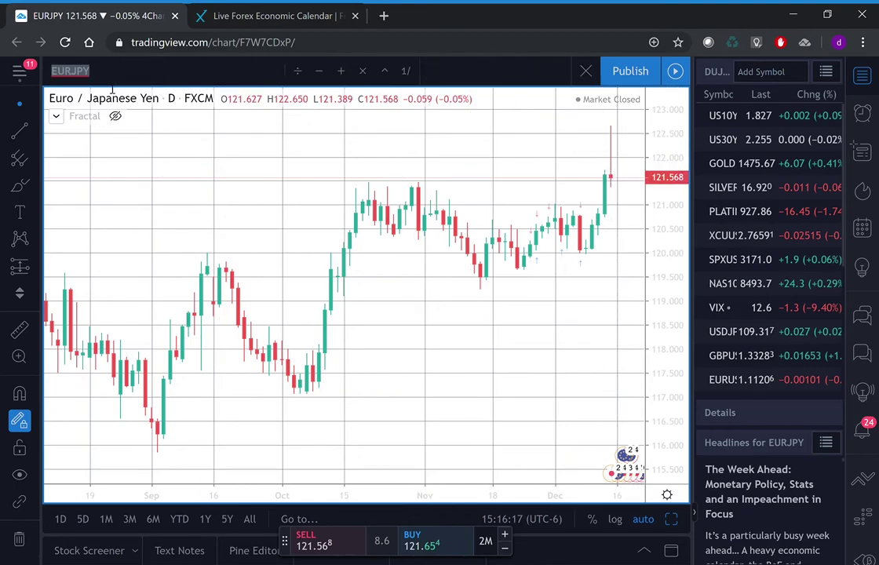
# Load AUDJPY daily, review its weekly candles, then return to the daily view
pyautogui.write('AUDJPY,D')
pyautogui.press('Return')
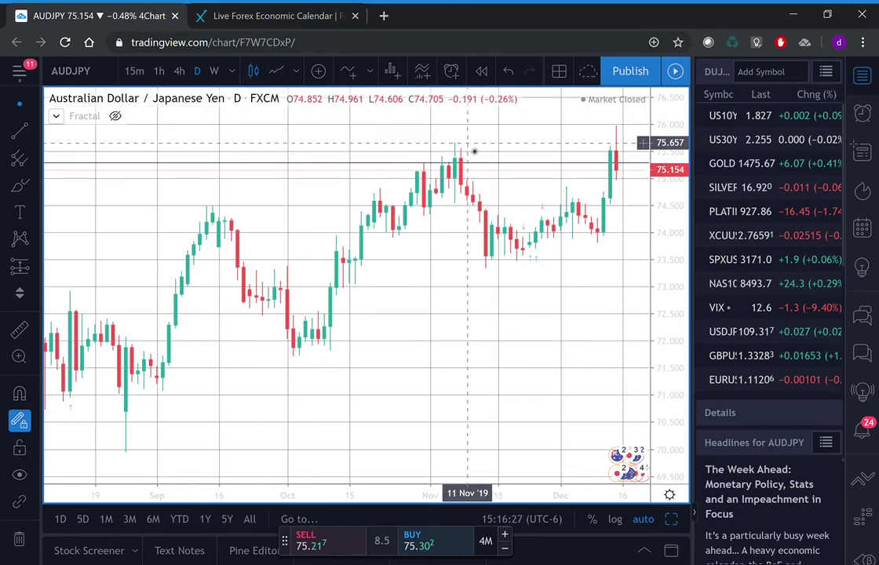
pyautogui.click(214, 71)
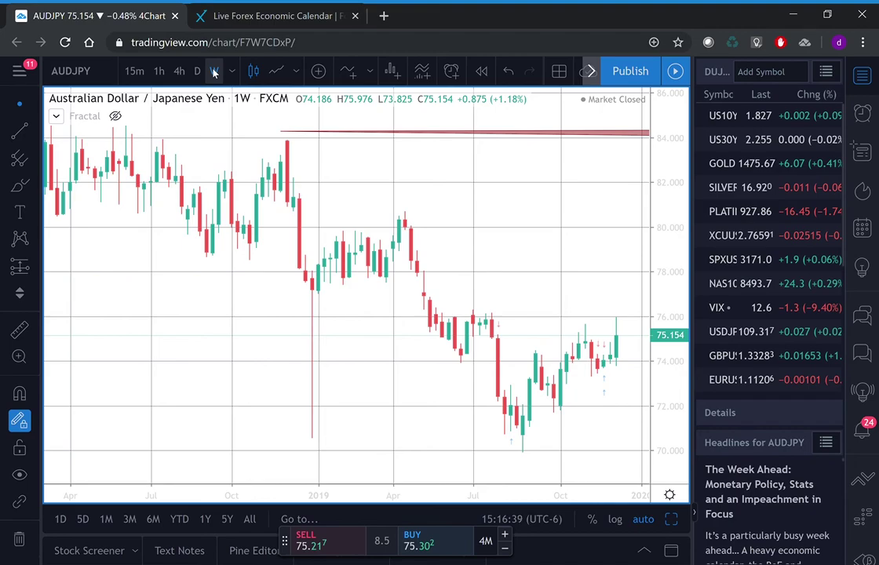
pyautogui.click(197, 72)
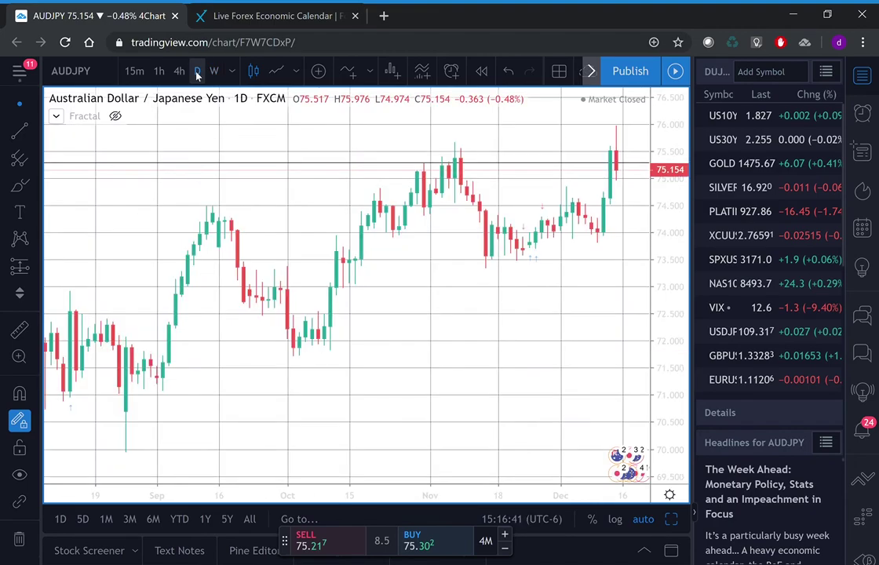